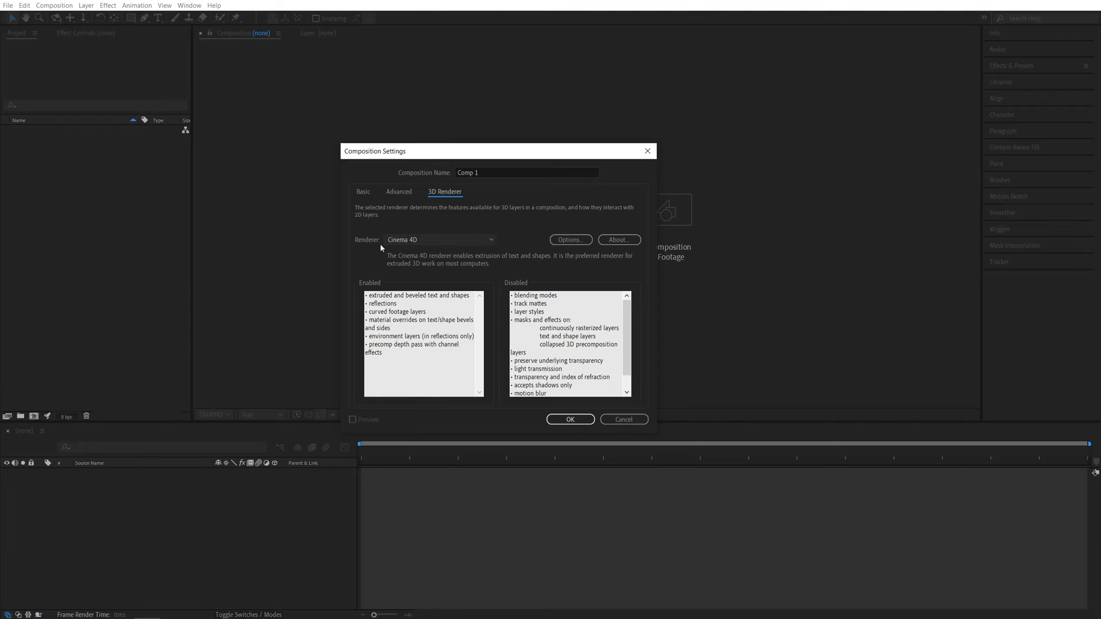
Create the composition with the Cinema 4D renderer selected
{"action": "left_click", "coordinate": [403, 241]}
{"action": "left_click", "coordinate": [412, 262]}
{"action": "left_click", "coordinate": [577, 419]}
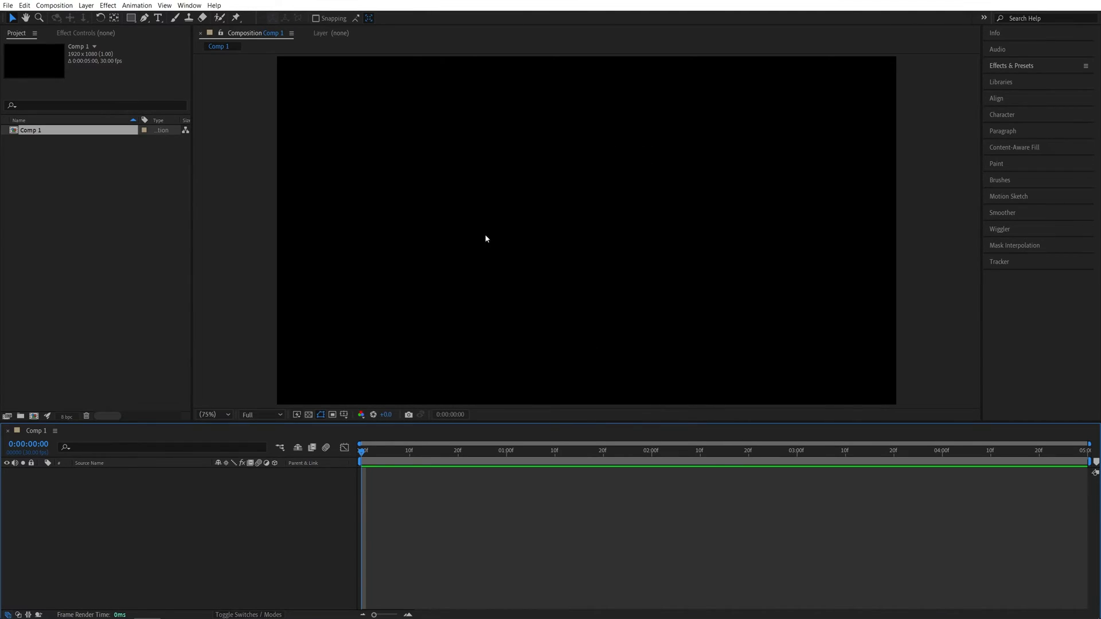
Add a text layer reading "3D" to the composition and scale it up to about 339%
{"action": "left_click", "coordinate": [158, 18]}
{"action": "left_click", "coordinate": [523, 227]}
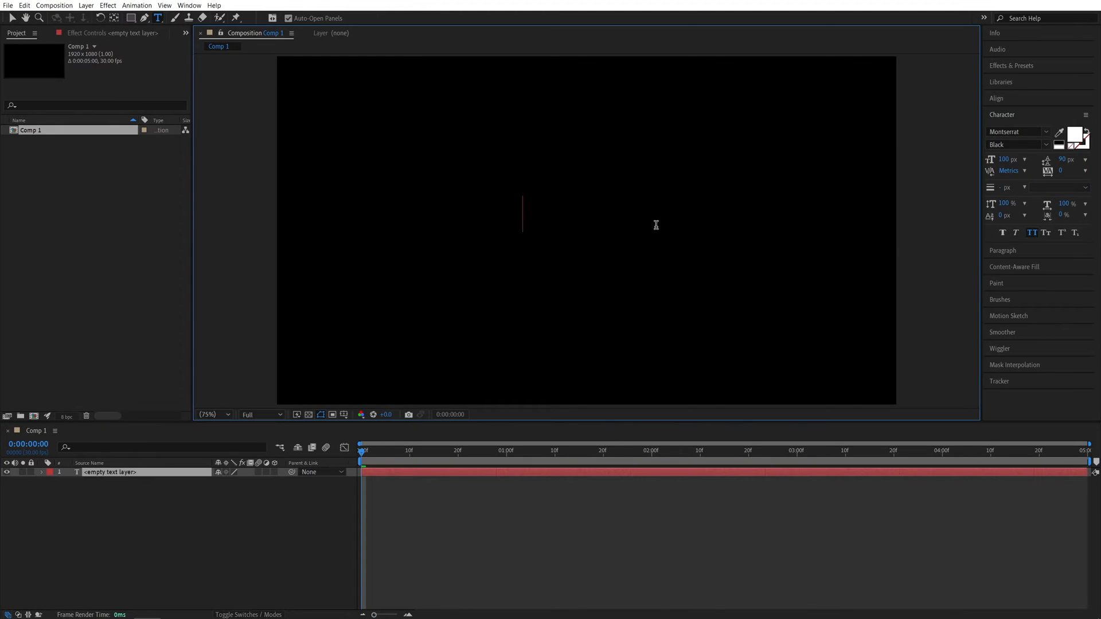
{"action": "type", "text": "3D"}
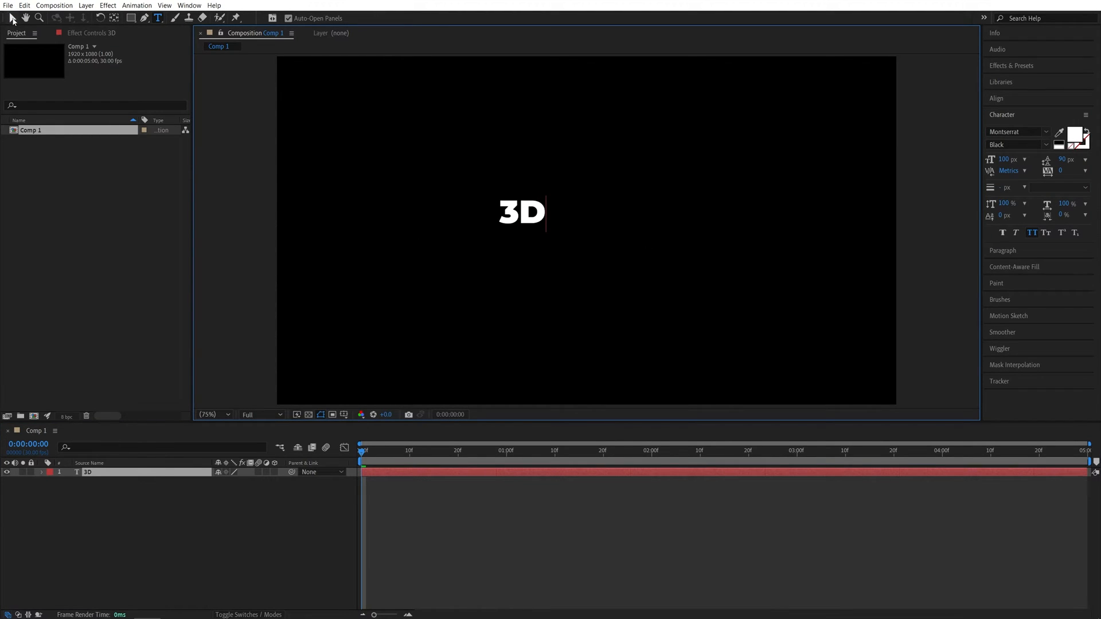
{"action": "left_click", "coordinate": [13, 18]}
{"action": "left_click_drag", "start_coordinate": [546, 200], "coordinate": [598, 147]}
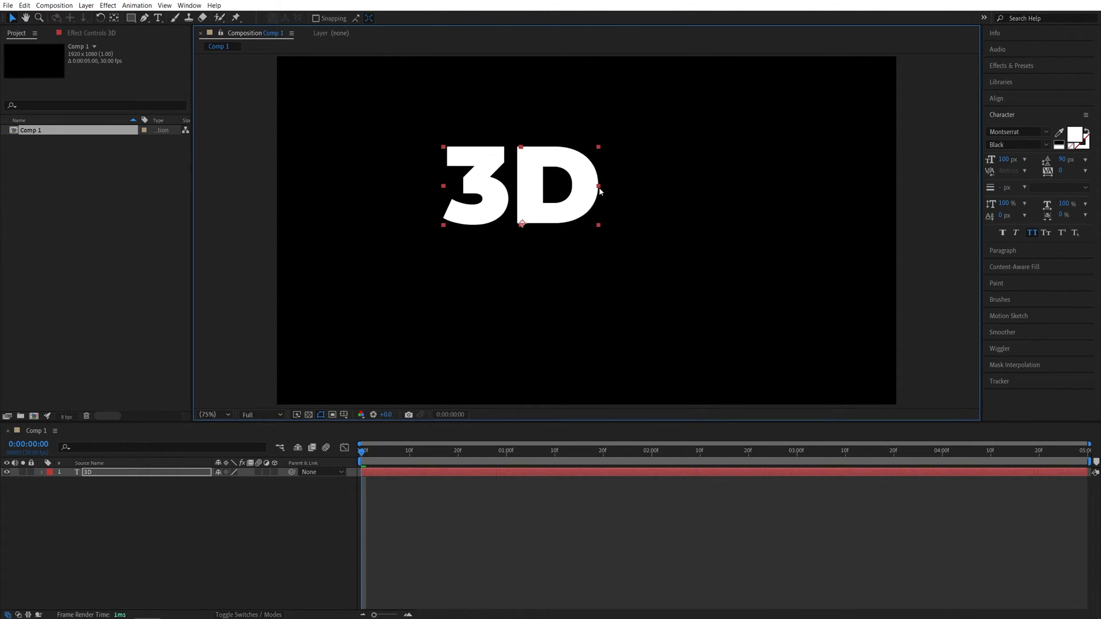
Center the text layer horizontally and vertically in the composition
{"action": "left_click", "coordinate": [997, 98]}
{"action": "left_click", "coordinate": [1011, 125]}
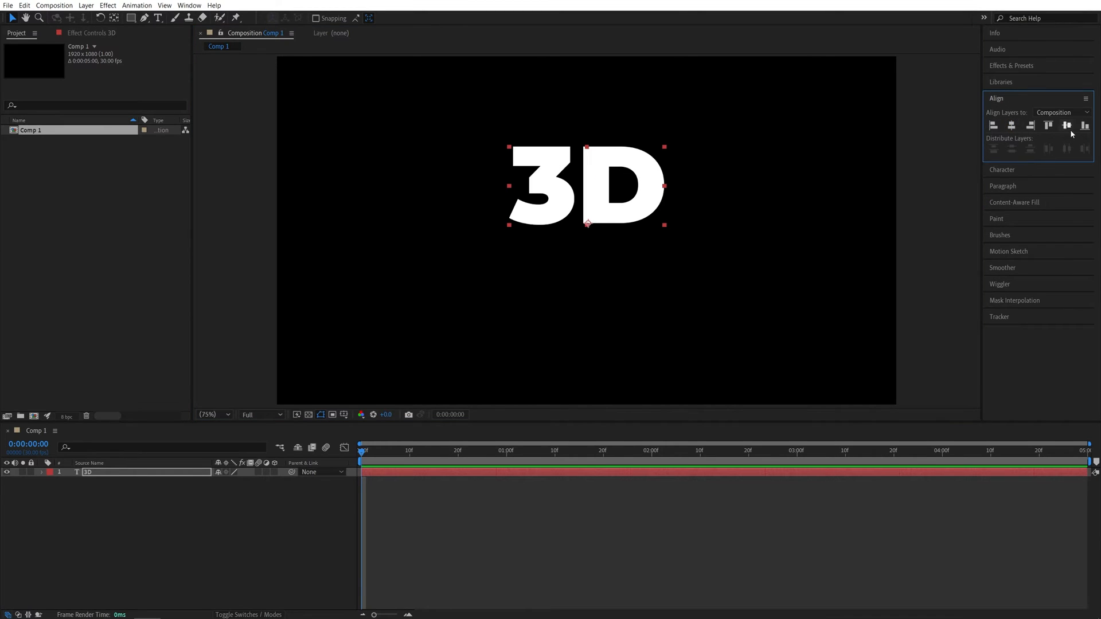
{"action": "left_click", "coordinate": [1066, 125]}
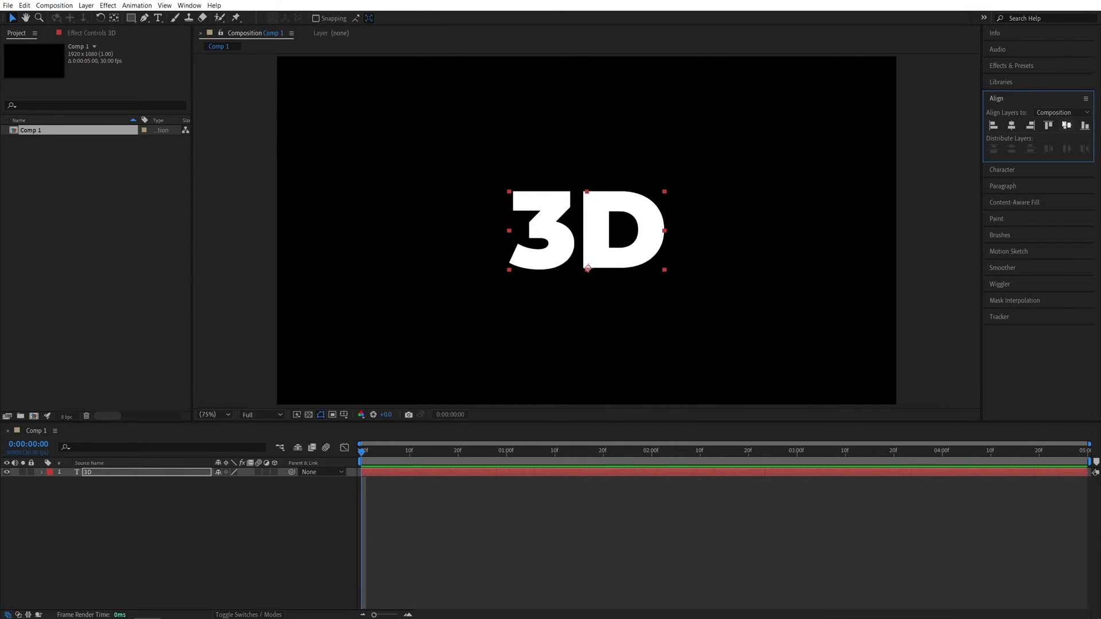
{"action": "left_click", "coordinate": [1002, 186]}
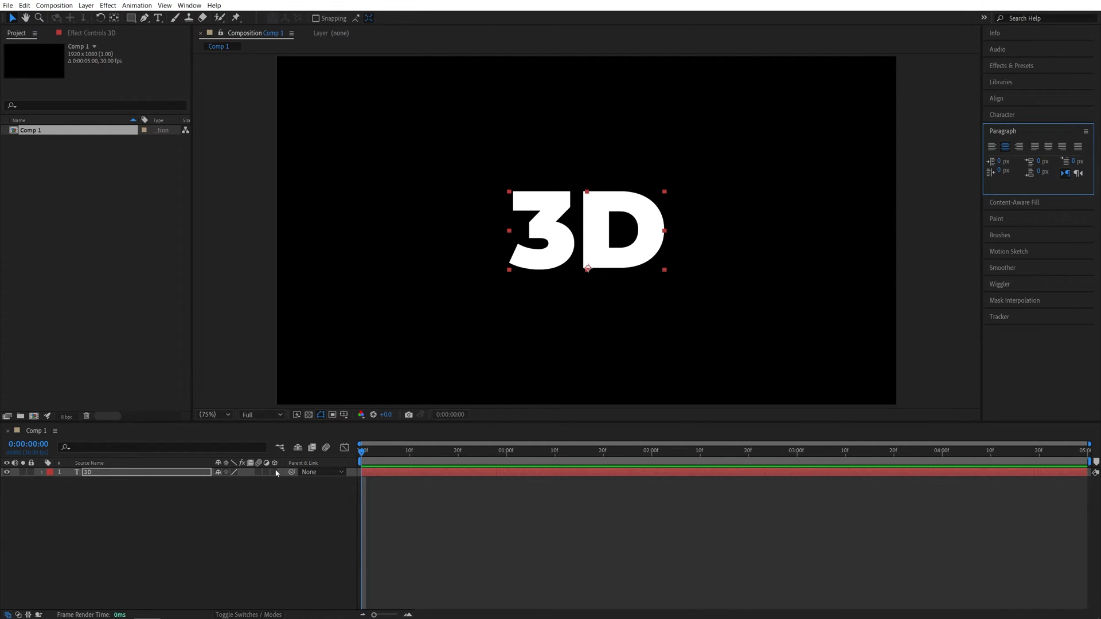
Turn the "3D" text layer into a 3D layer
{"action": "left_click", "coordinate": [245, 614]}
{"action": "left_click", "coordinate": [244, 614]}
{"action": "left_click", "coordinate": [278, 500]}
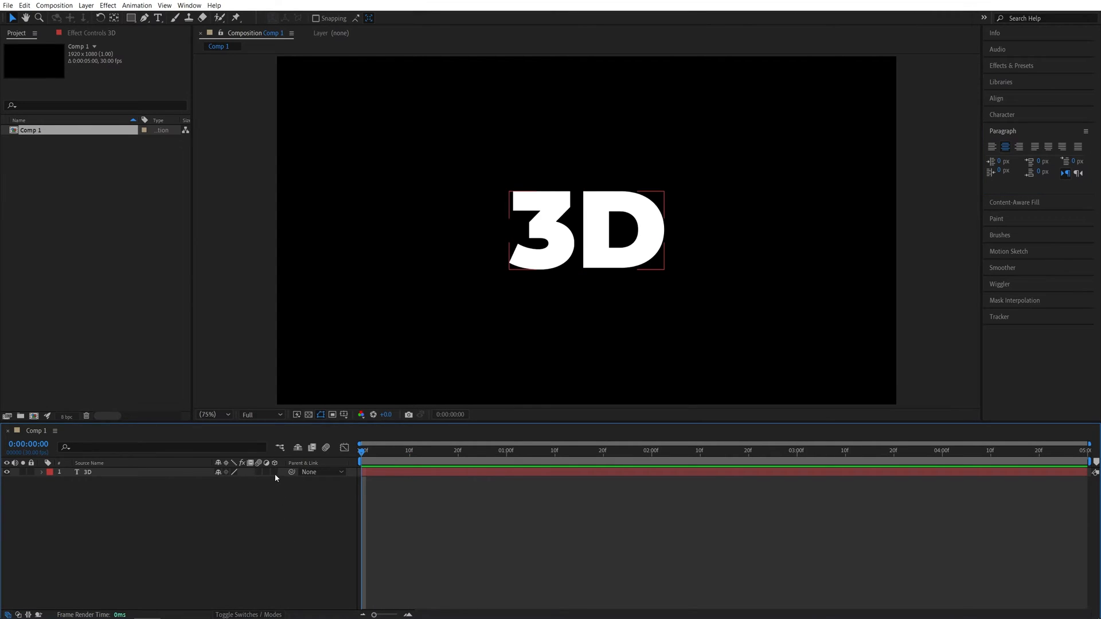
{"action": "left_click", "coordinate": [274, 472]}
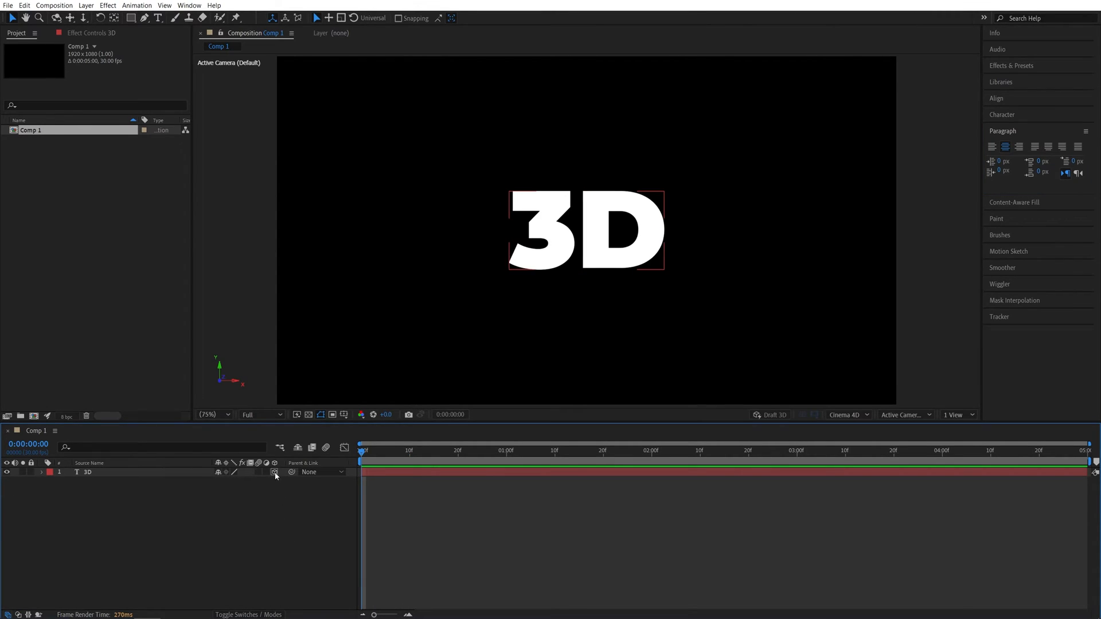
Set the text layer's Extrusion Depth to 50 and rotate it about 45° around the Y axis
{"action": "left_click", "coordinate": [41, 472]}
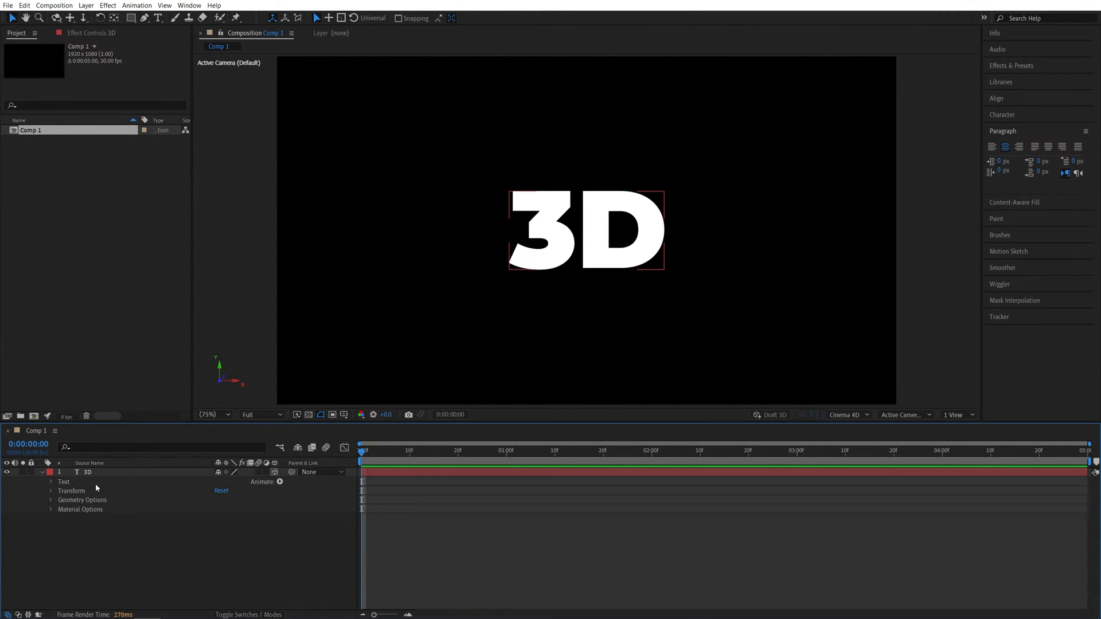
{"action": "left_click", "coordinate": [51, 501]}
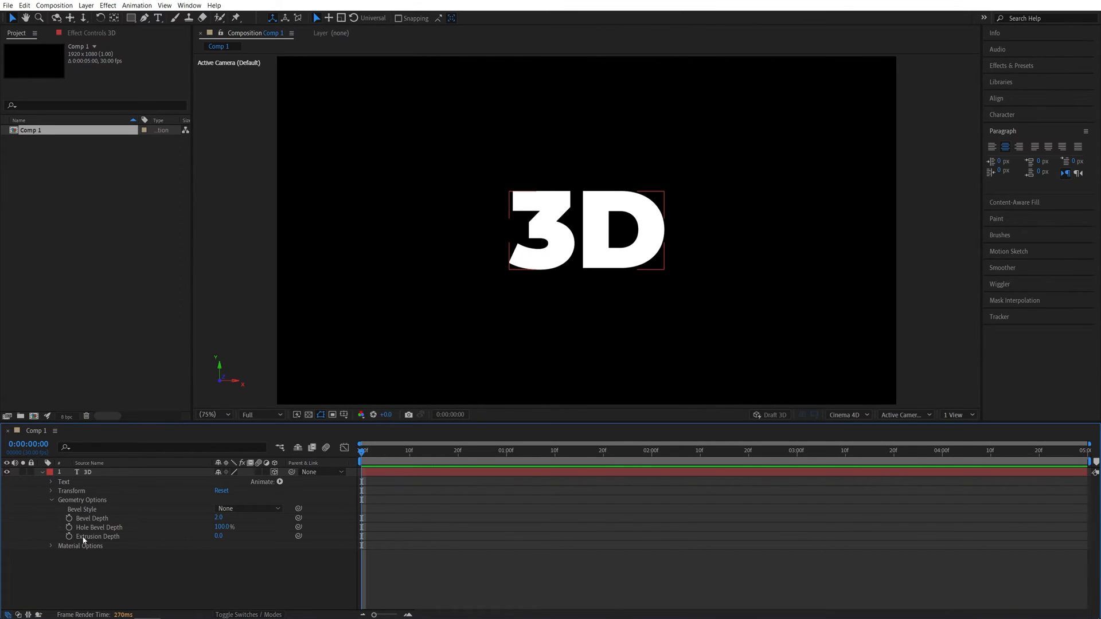
{"action": "left_click", "coordinate": [218, 536]}
{"action": "type", "text": "50"}
{"action": "key", "text": "Return"}
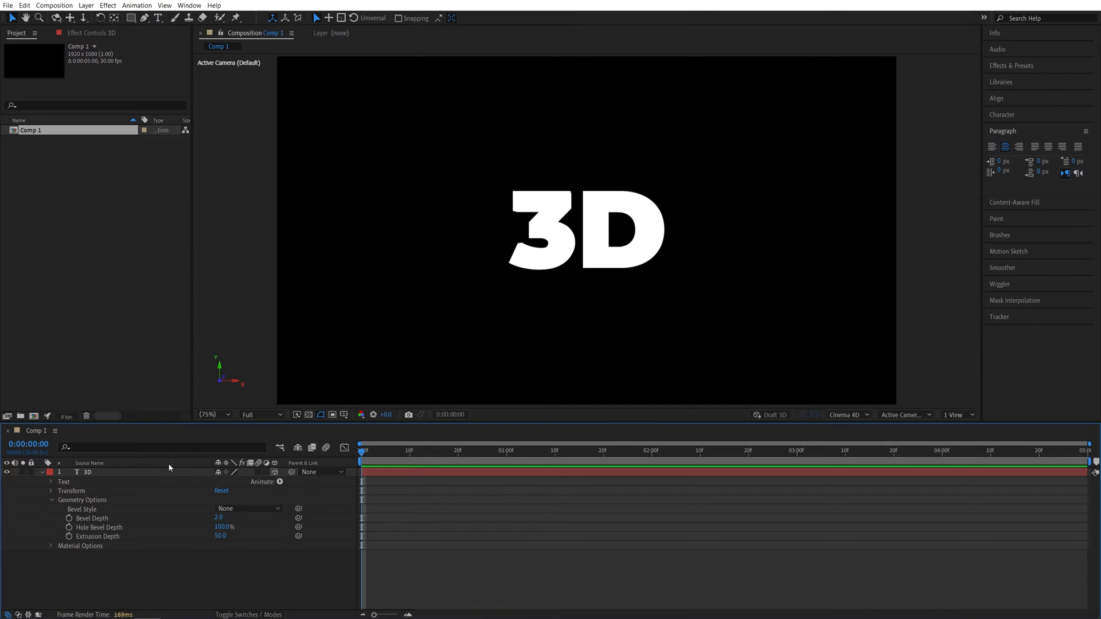
{"action": "left_click", "coordinate": [51, 492]}
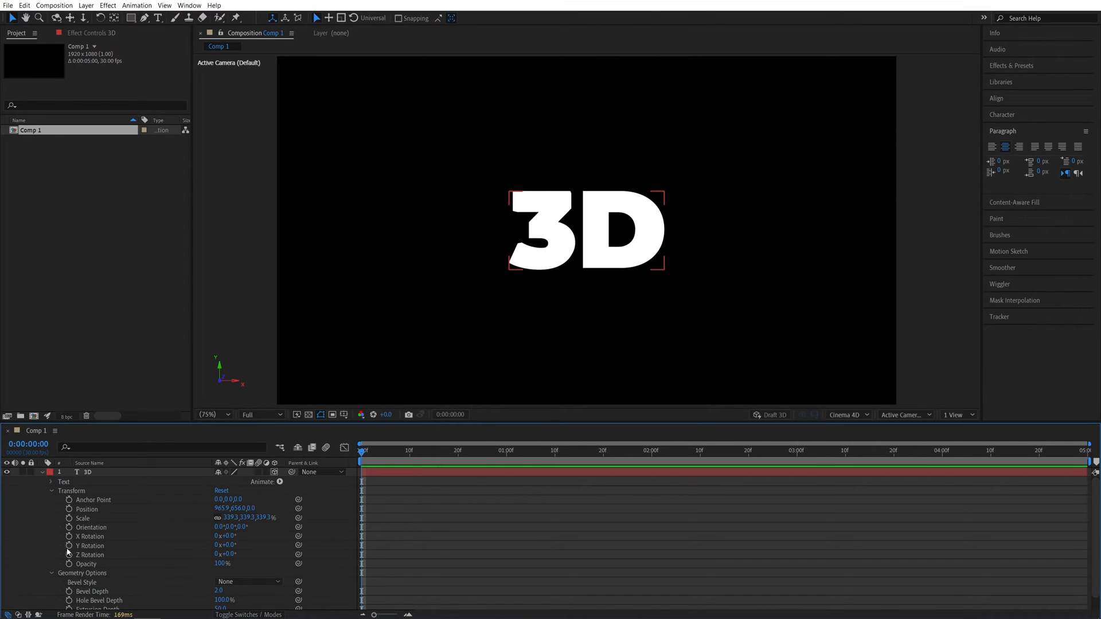
{"action": "left_click_drag", "start_coordinate": [232, 544], "coordinate": [470, 536]}
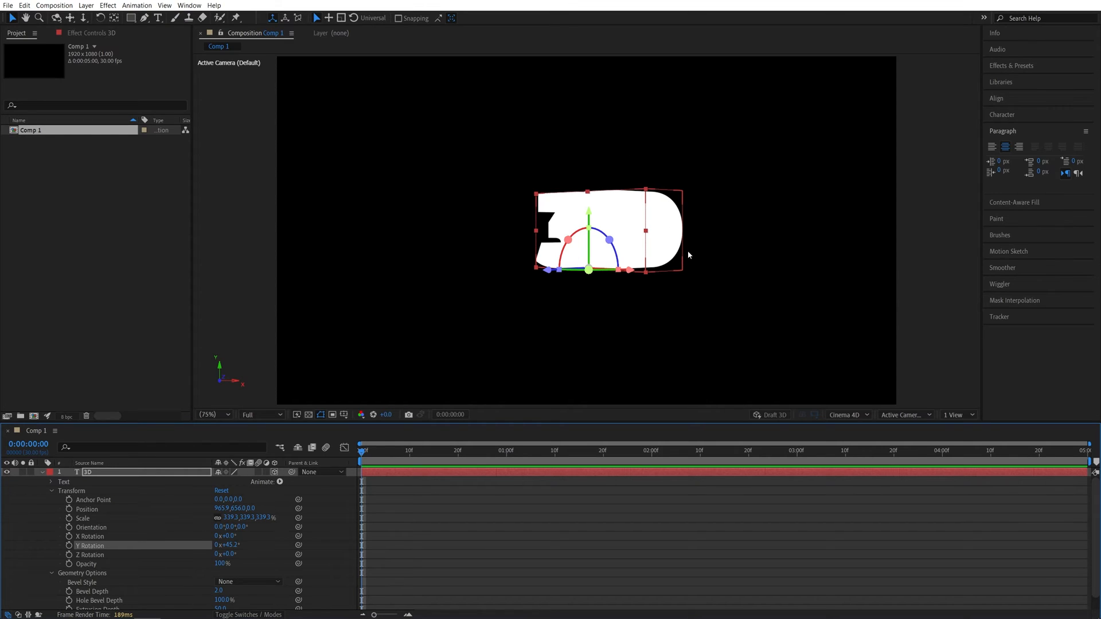
Add a Spot light to the composition with its intensity set to 100%
{"action": "right_click", "coordinate": [334, 512]}
{"action": "mouse_move", "coordinate": [390, 400]}
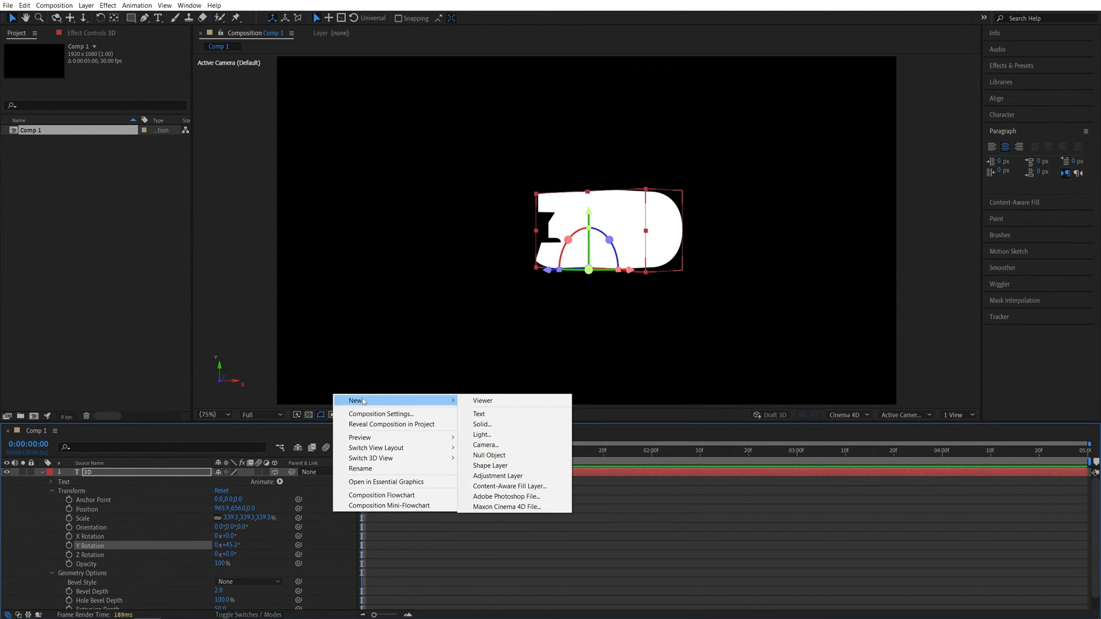
{"action": "left_click", "coordinate": [491, 438]}
{"action": "left_click", "coordinate": [152, 179]}
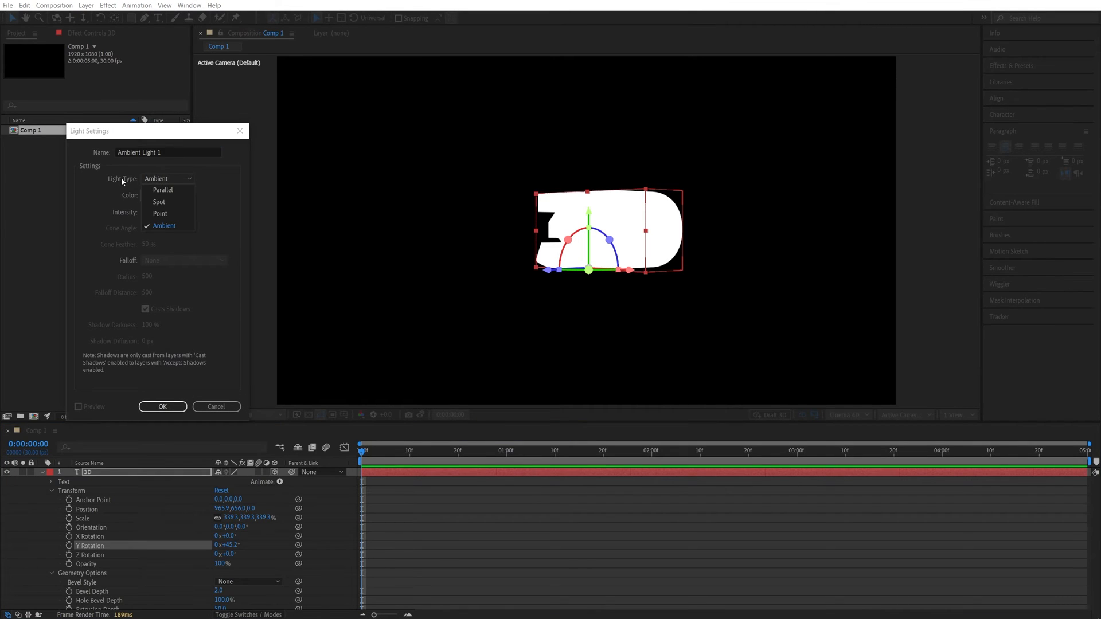
{"action": "left_click", "coordinate": [159, 203]}
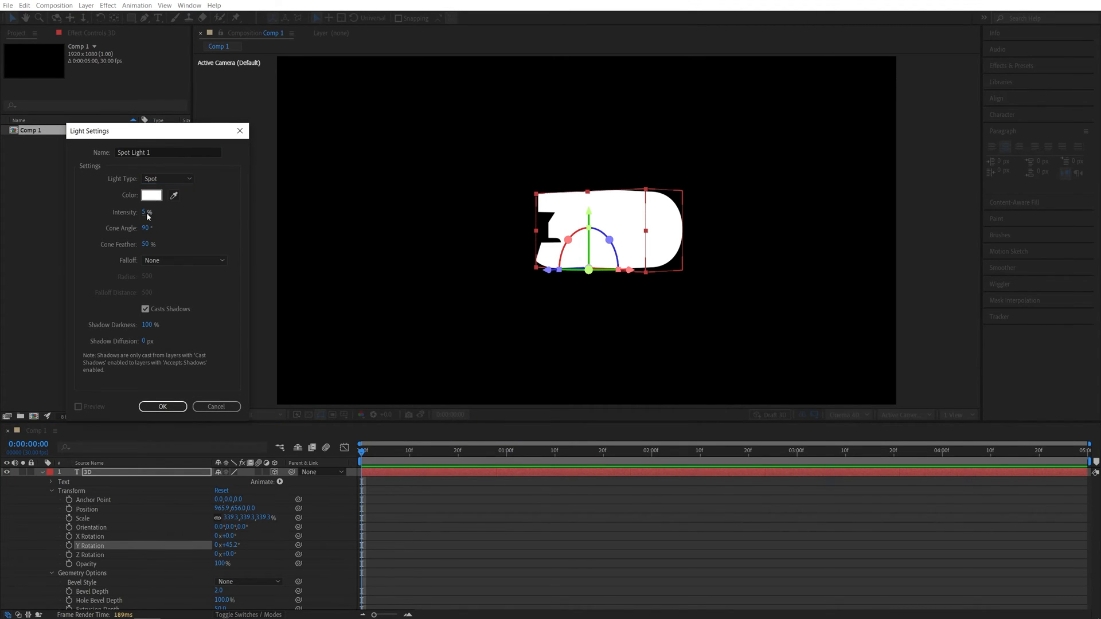
{"action": "left_click_drag", "start_coordinate": [148, 217], "coordinate": [191, 223]}
{"action": "left_click", "coordinate": [163, 406]}
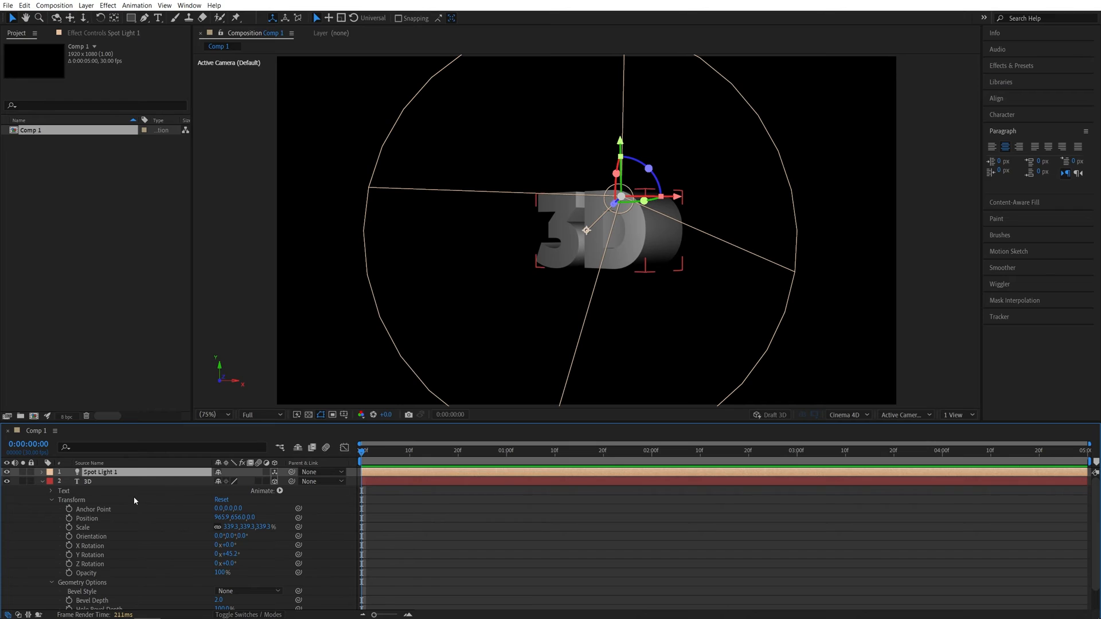
Set the text layer's Bevel Style to Convex and deselect the layer
{"action": "scroll", "coordinate": [109, 561], "scroll_direction": "down", "scroll_amount": 2}
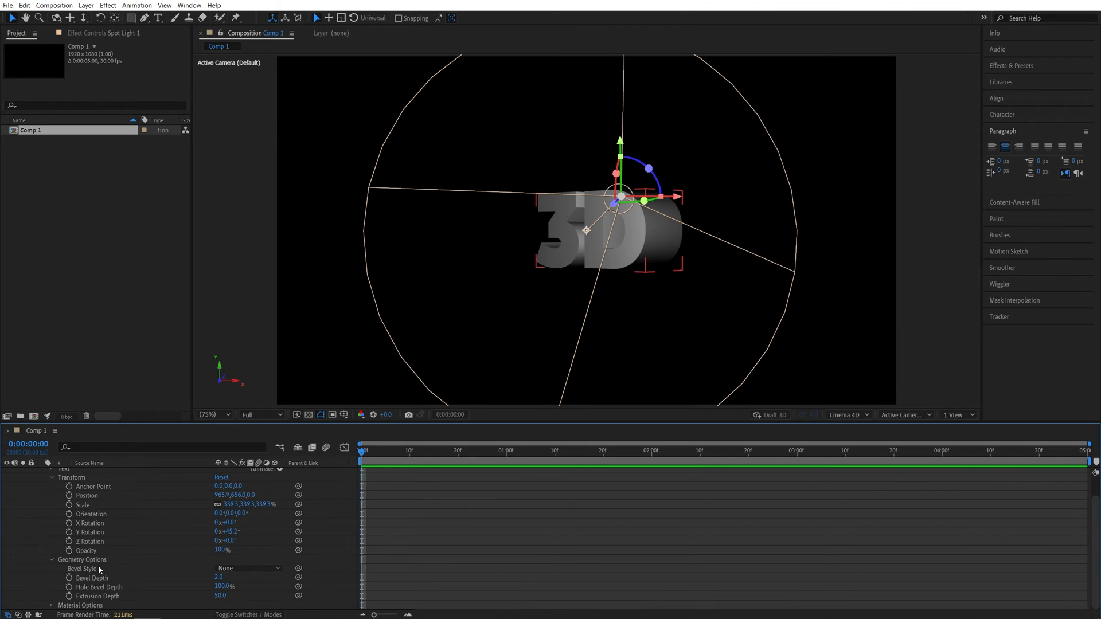
{"action": "left_click", "coordinate": [230, 568]}
{"action": "left_click", "coordinate": [252, 611]}
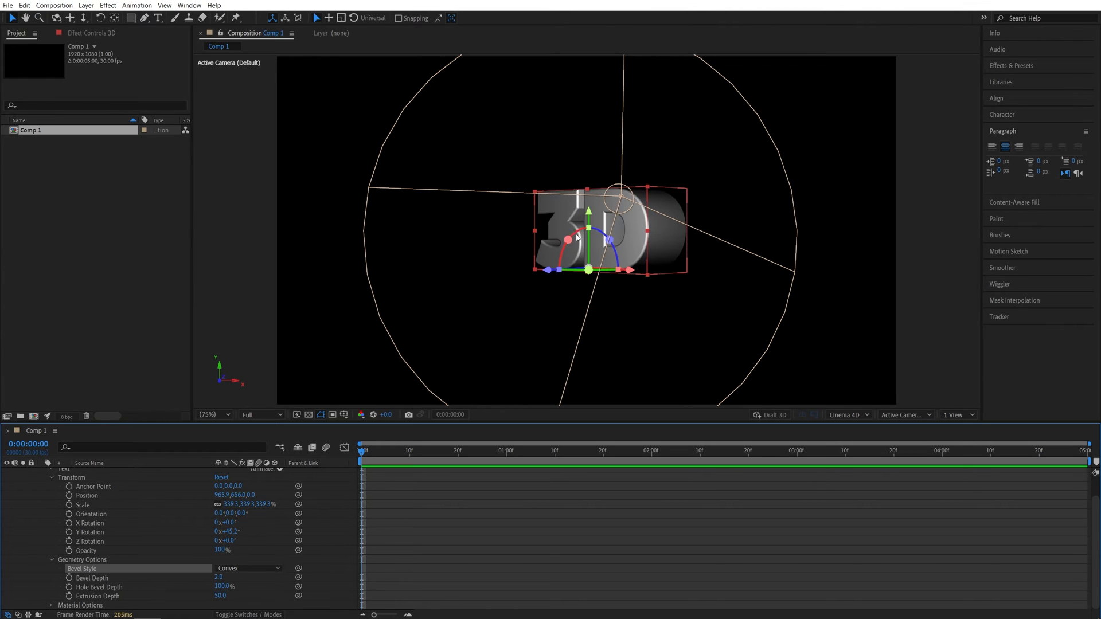
{"action": "left_click", "coordinate": [659, 288]}
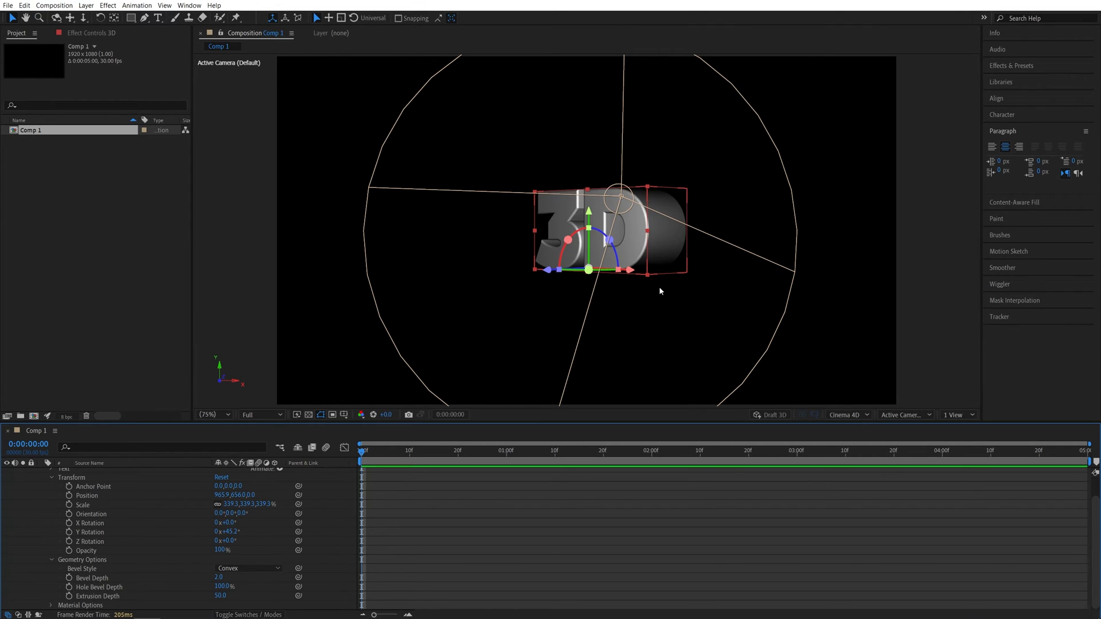
{"action": "left_click", "coordinate": [640, 287]}
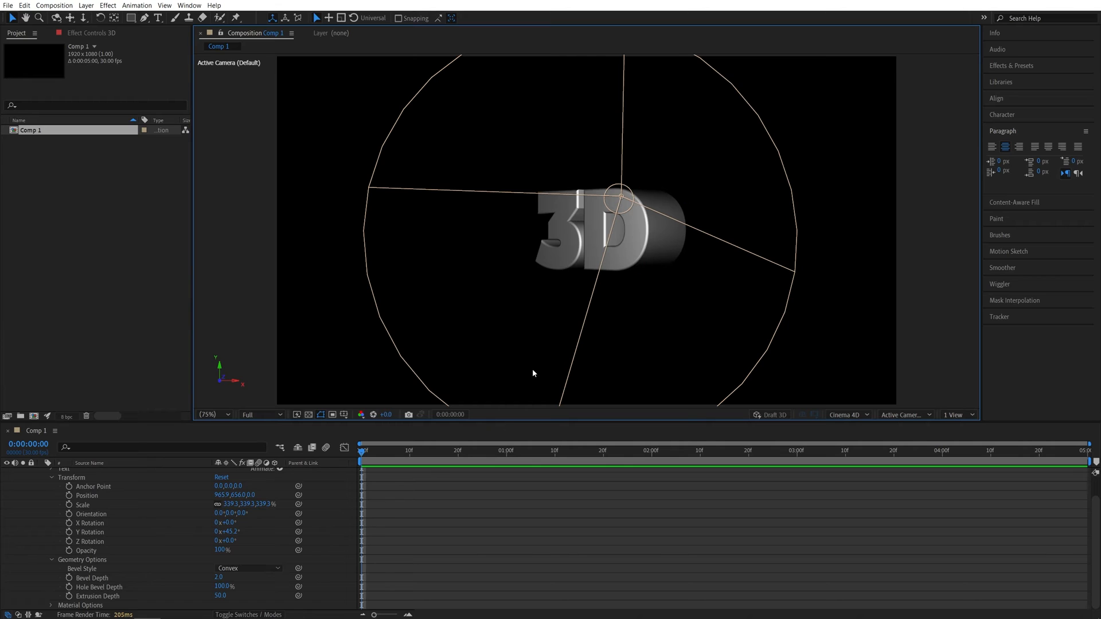
Add an Ambient light to the composition with an intensity of 5%
{"action": "right_click", "coordinate": [337, 500]}
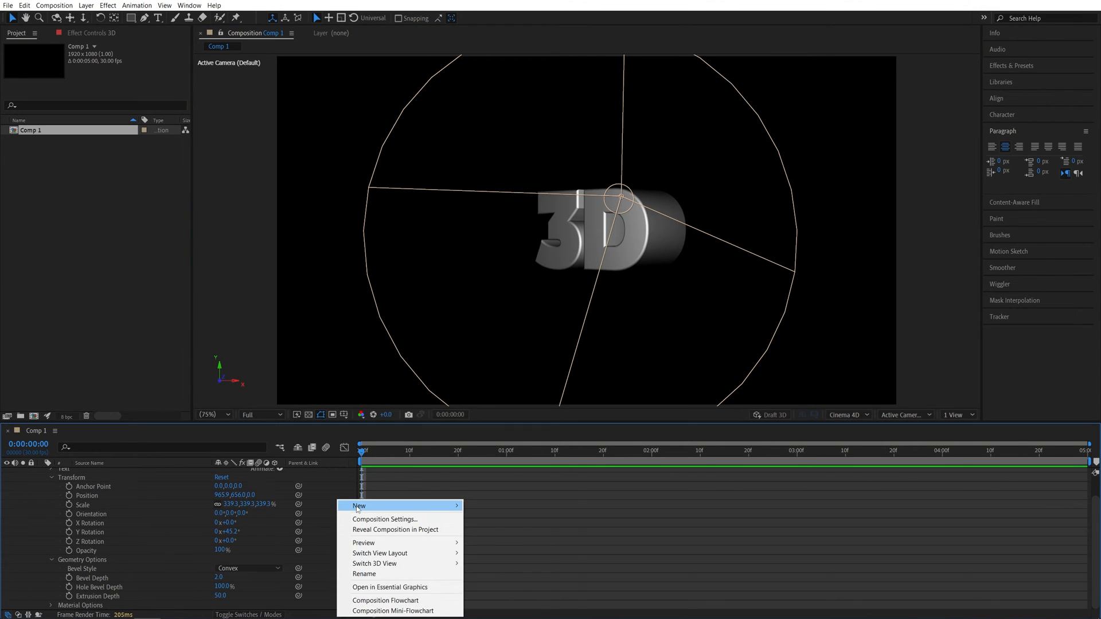
{"action": "mouse_move", "coordinate": [435, 506]}
{"action": "left_click", "coordinate": [485, 539]}
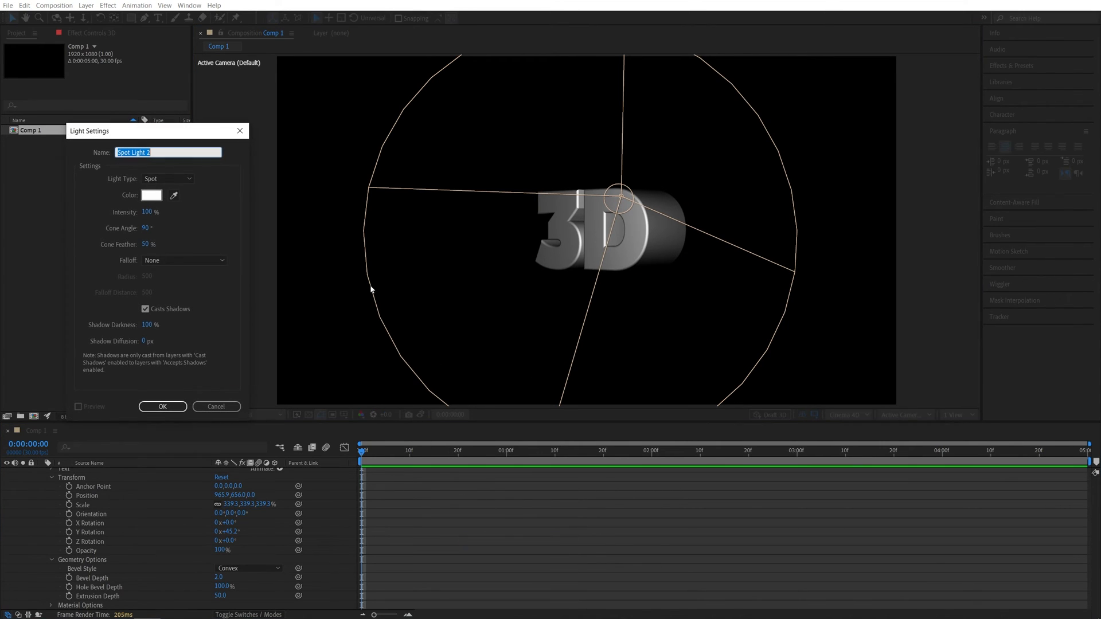
{"action": "left_click", "coordinate": [166, 179]}
{"action": "left_click", "coordinate": [164, 228]}
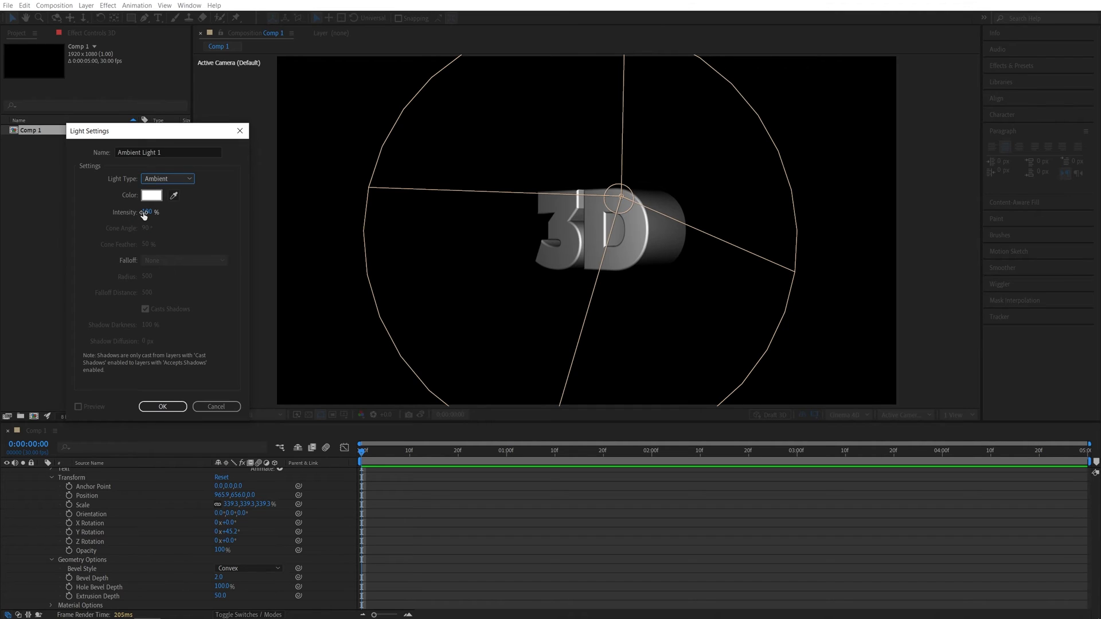
{"action": "left_click", "coordinate": [144, 212]}
{"action": "type", "text": "5"}
{"action": "left_click", "coordinate": [202, 220]}
{"action": "left_click", "coordinate": [163, 406]}
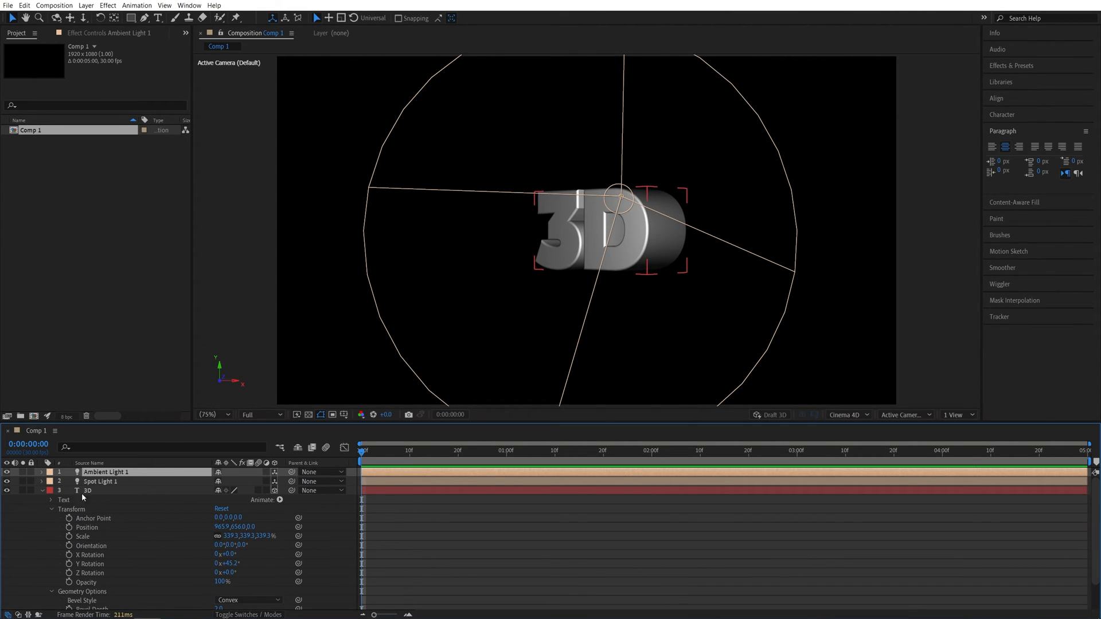
Hide and show the ambient light to compare its effect on the text
{"action": "left_click", "coordinate": [7, 472]}
{"action": "left_click", "coordinate": [7, 472]}
{"action": "left_click", "coordinate": [649, 284]}
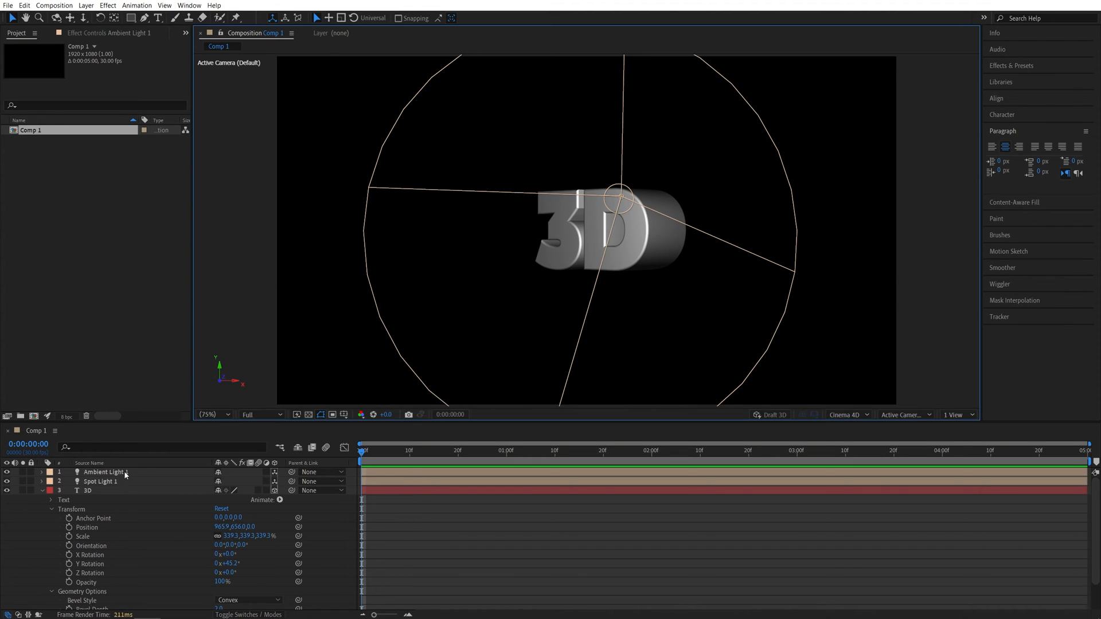
Set the text layer's Y Rotation to 0° and keyframe it at the start of the composition
{"action": "left_click", "coordinate": [363, 453]}
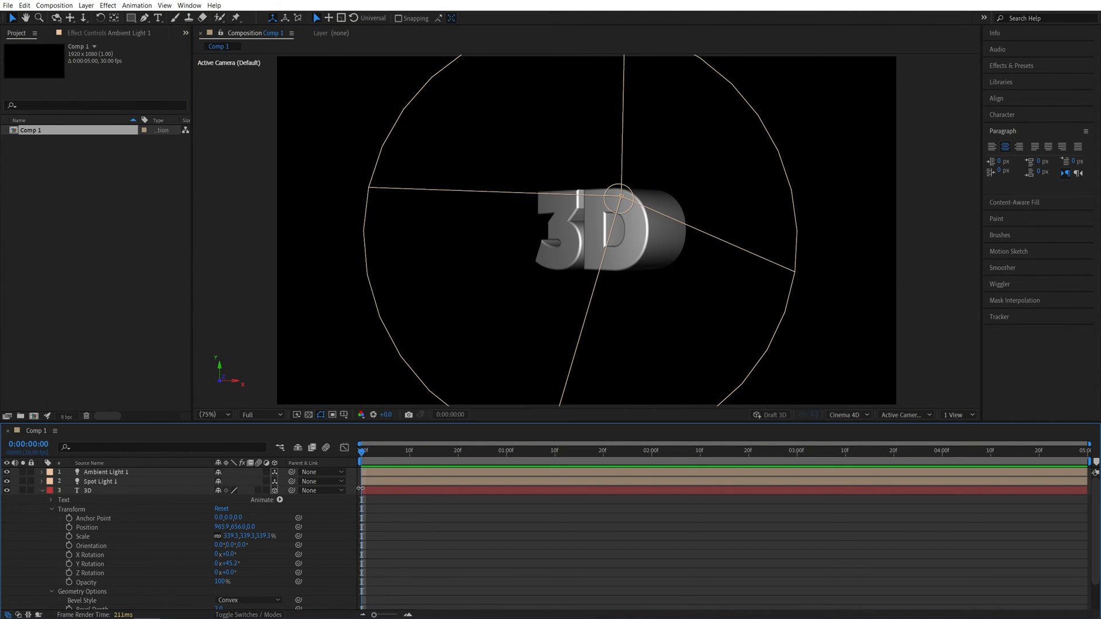
{"action": "left_click", "coordinate": [80, 510]}
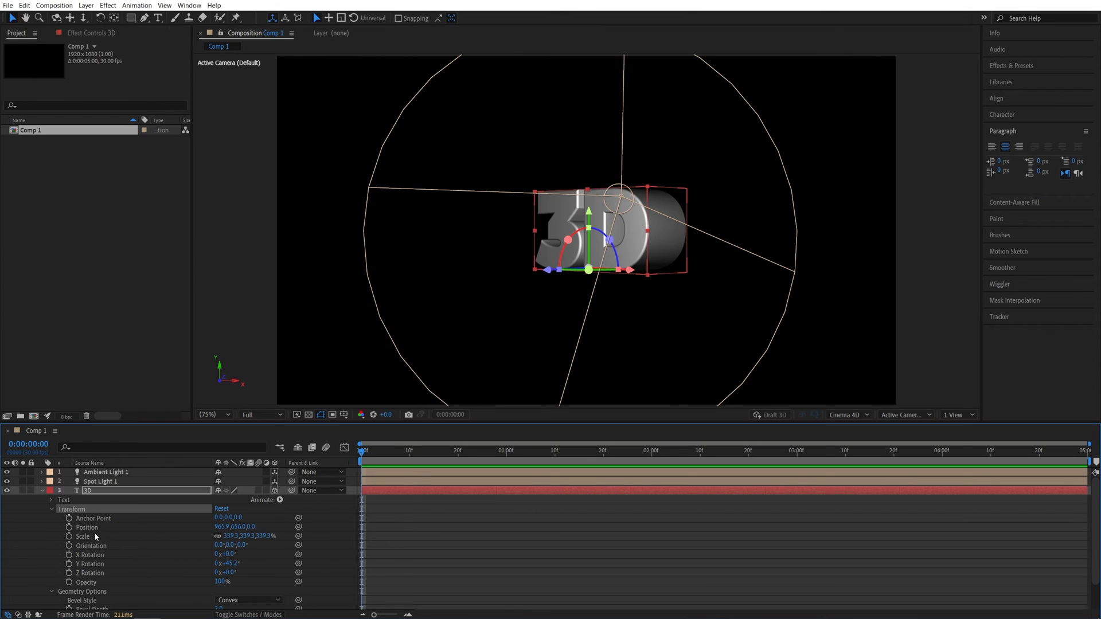
{"action": "left_click", "coordinate": [86, 565]}
{"action": "left_click", "coordinate": [231, 563]}
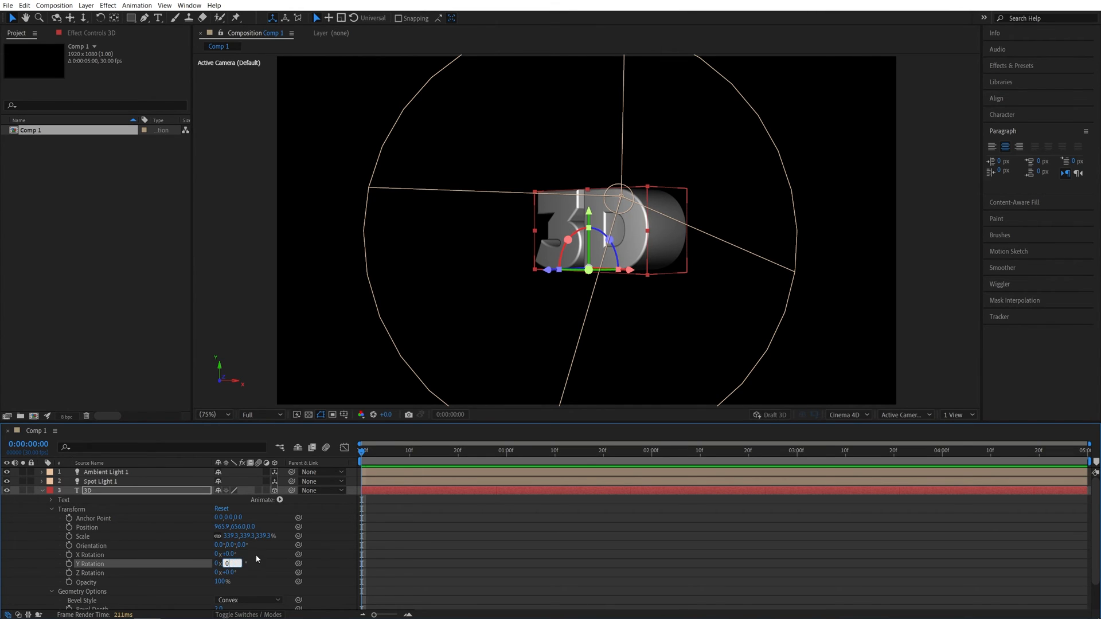
{"action": "type", "text": "0"}
{"action": "left_click", "coordinate": [256, 552]}
{"action": "left_click", "coordinate": [69, 565]}
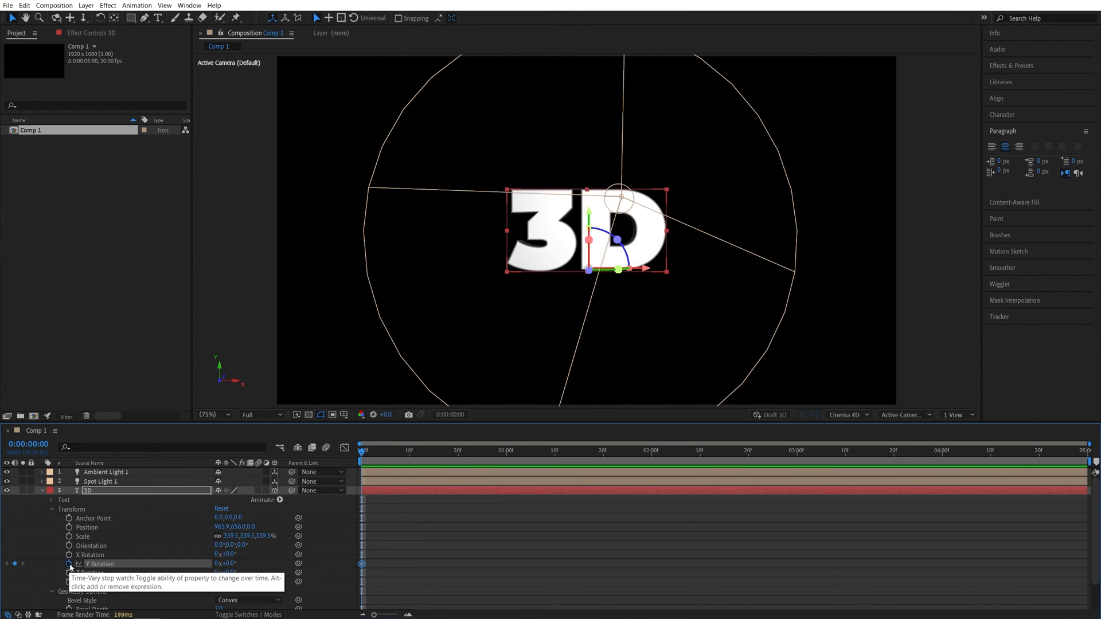
Keyframe the text's Y Rotation at 359° on the last frame and preview the animation from the start
{"action": "key", "text": "End"}
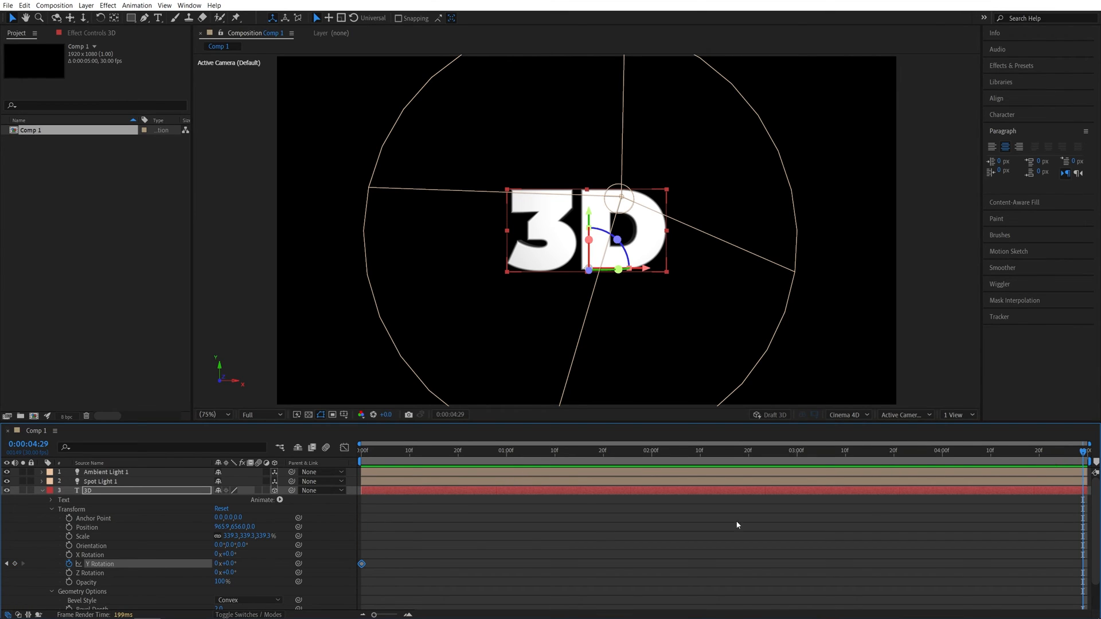
{"action": "left_click", "coordinate": [229, 564]}
{"action": "type", "text": "359"}
{"action": "left_click", "coordinate": [277, 565]}
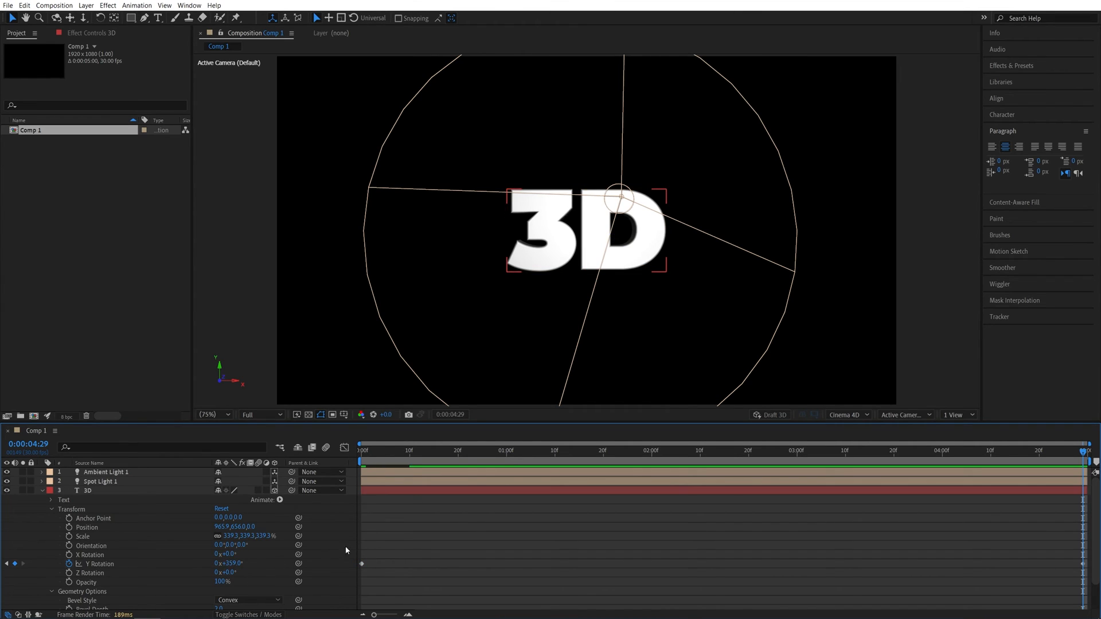
{"action": "key", "text": "Home"}
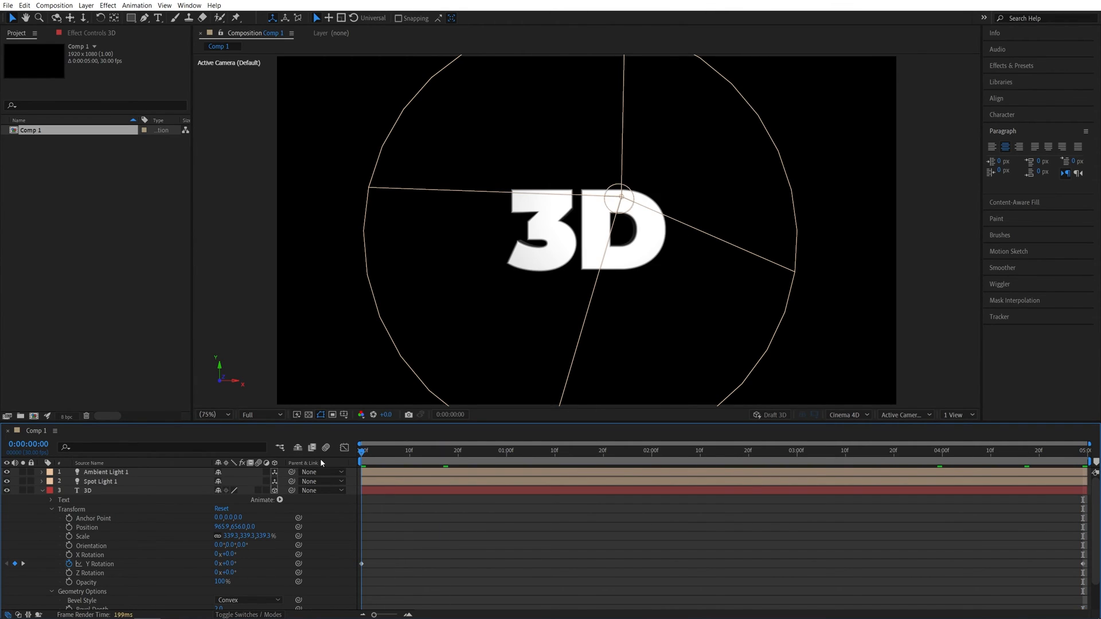
{"action": "key", "text": "space"}
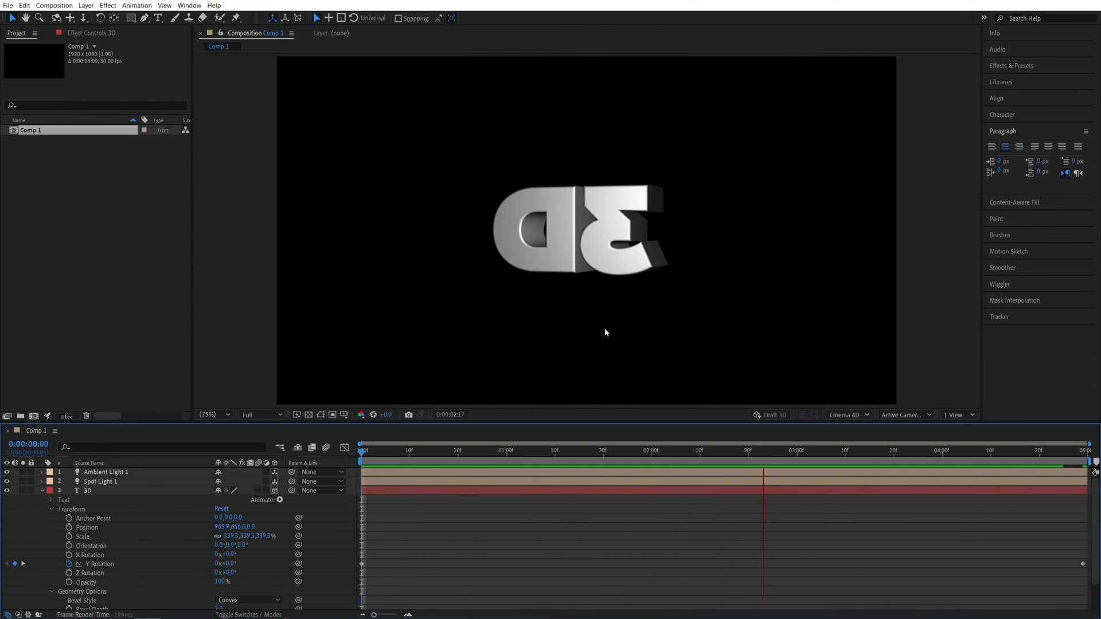
Select the 3D text layer and scrub through the first part of the rotation to examine where its pivot point sits
{"action": "left_click_drag", "start_coordinate": [393, 464], "coordinate": [496, 465]}
{"action": "left_click", "coordinate": [109, 491]}
{"action": "key", "text": "Page_Down"}
{"action": "key", "text": "Page_Down"}
{"action": "key", "text": "Page_Down"}
{"action": "key", "text": "Page_Down"}
{"action": "key", "text": "Page_Down"}
{"action": "key", "text": "Page_Down"}
{"action": "key", "text": "Page_Down"}
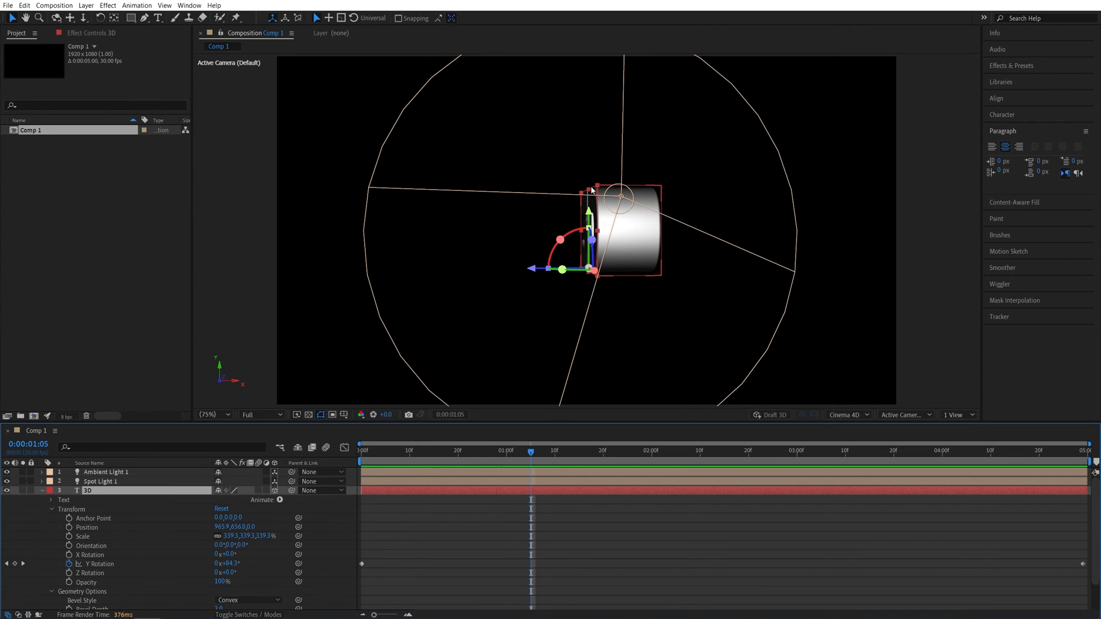
{"action": "key", "text": "Page_Up"}
{"action": "key", "text": "Page_Up"}
{"action": "key", "text": "Page_Up"}
{"action": "key", "text": "Page_Up"}
{"action": "key", "text": "Page_Up"}
{"action": "key", "text": "Page_Up"}
{"action": "key", "text": "Page_Up"}
{"action": "key", "text": "Page_Up"}
{"action": "key", "text": "Page_Up"}
{"action": "key", "text": "Page_Up"}
{"action": "key", "text": "Page_Up"}
{"action": "key", "text": "Page_Up"}
{"action": "key", "text": "Page_Up"}
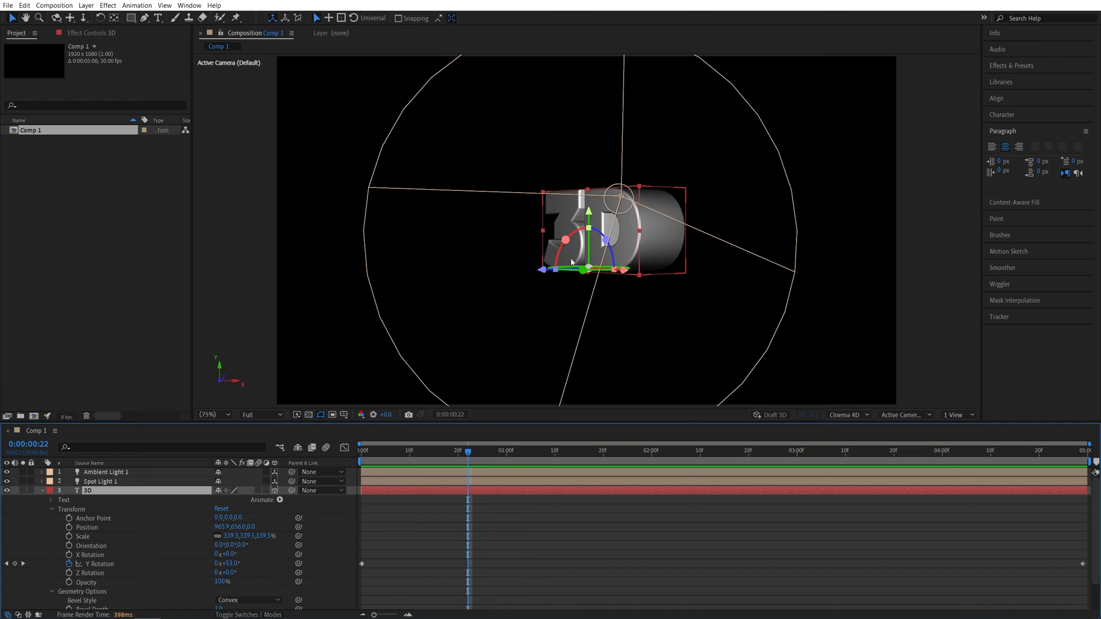
{"action": "left_click_drag", "start_coordinate": [468, 453], "coordinate": [510, 454]}
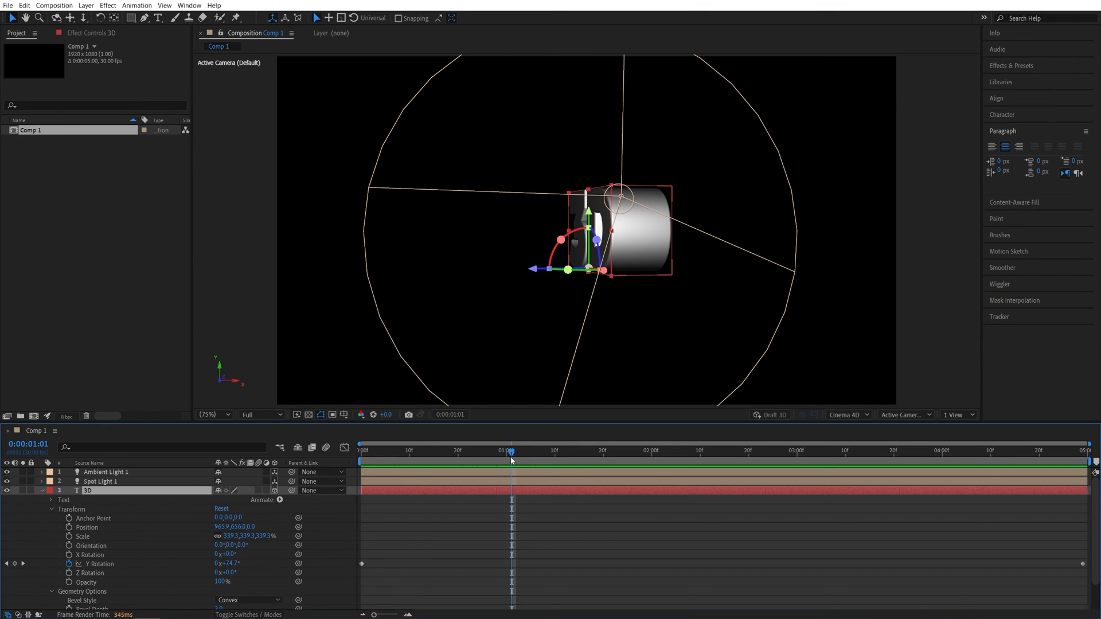
At the first frame, show two views including Top and shift the text's anchor point along Z to about 25.6, mid-depth of the extrusion
{"action": "left_click_drag", "start_coordinate": [512, 460], "coordinate": [351, 462]}
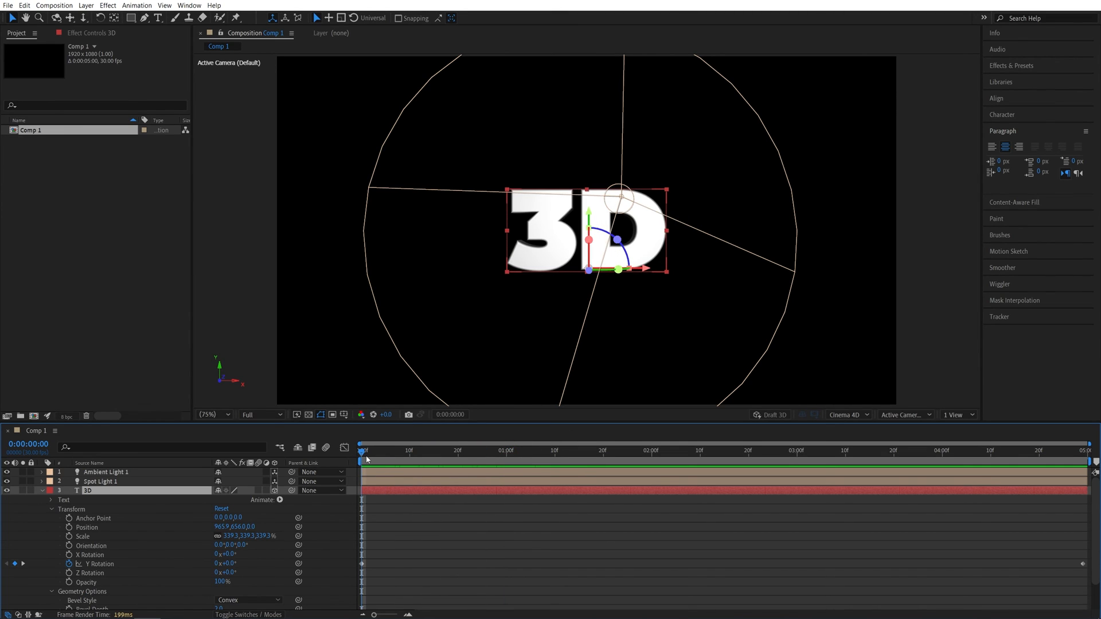
{"action": "left_click", "coordinate": [962, 417]}
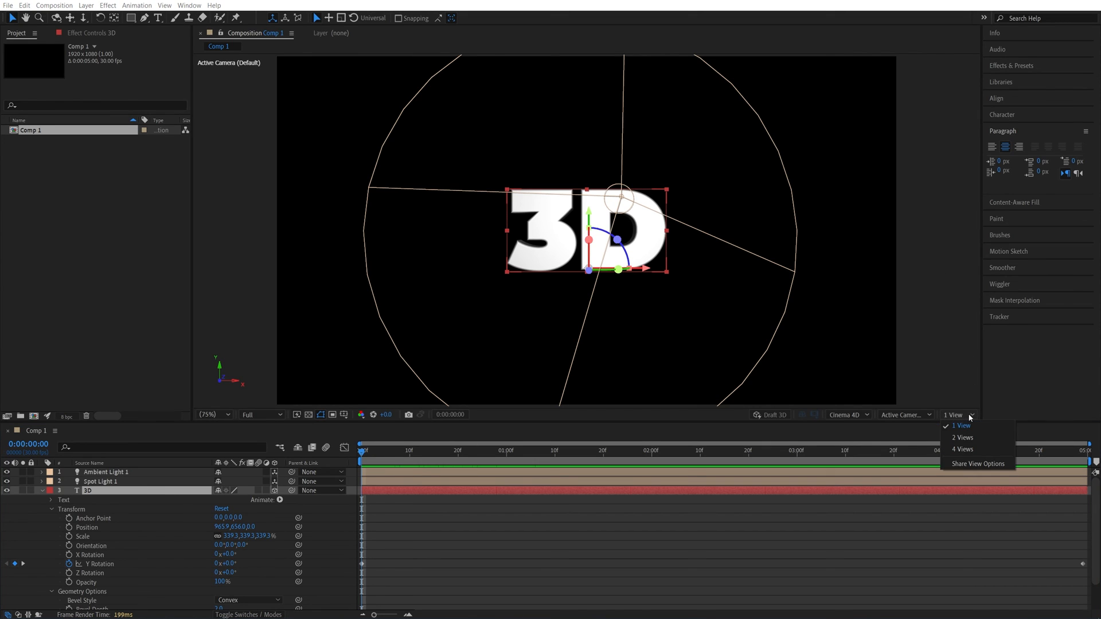
{"action": "left_click", "coordinate": [961, 438]}
{"action": "left_click", "coordinate": [906, 415]}
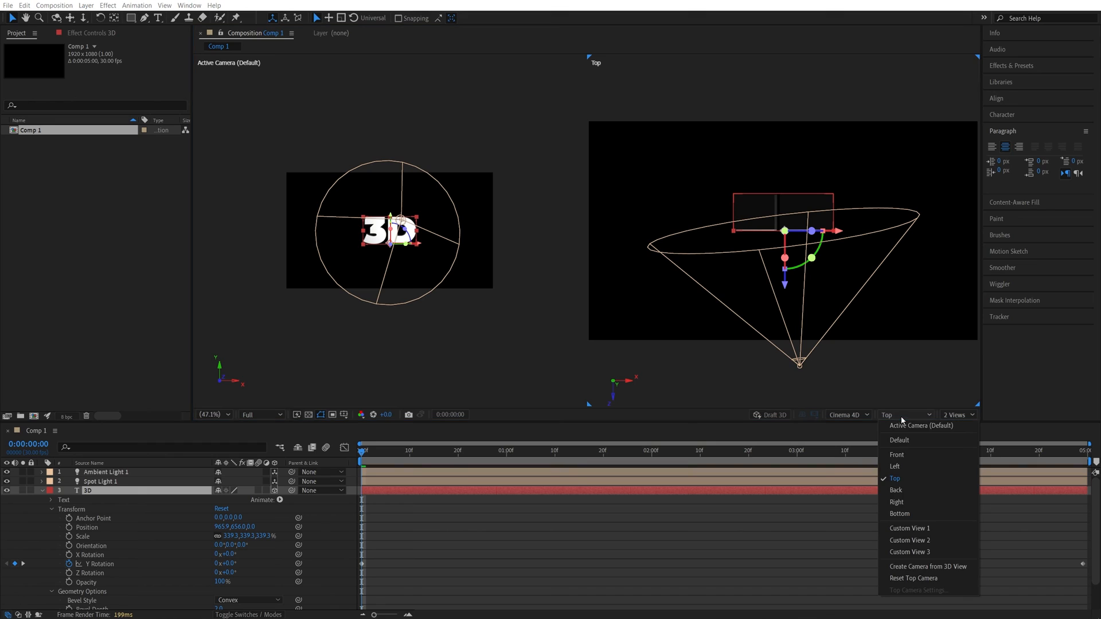
{"action": "left_click", "coordinate": [900, 482]}
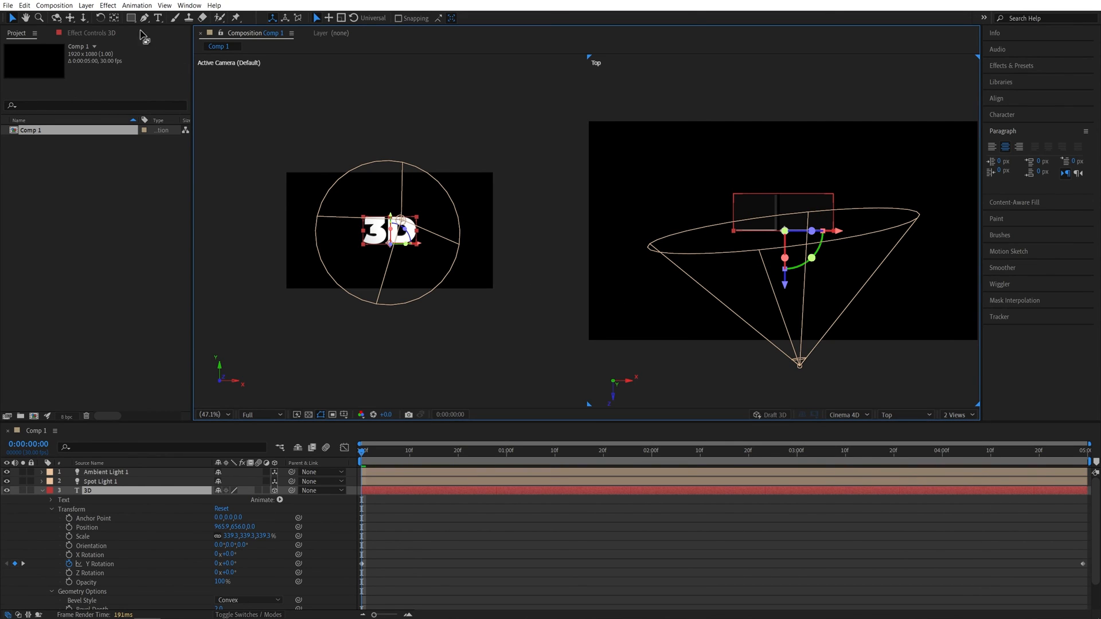
{"action": "left_click", "coordinate": [115, 19]}
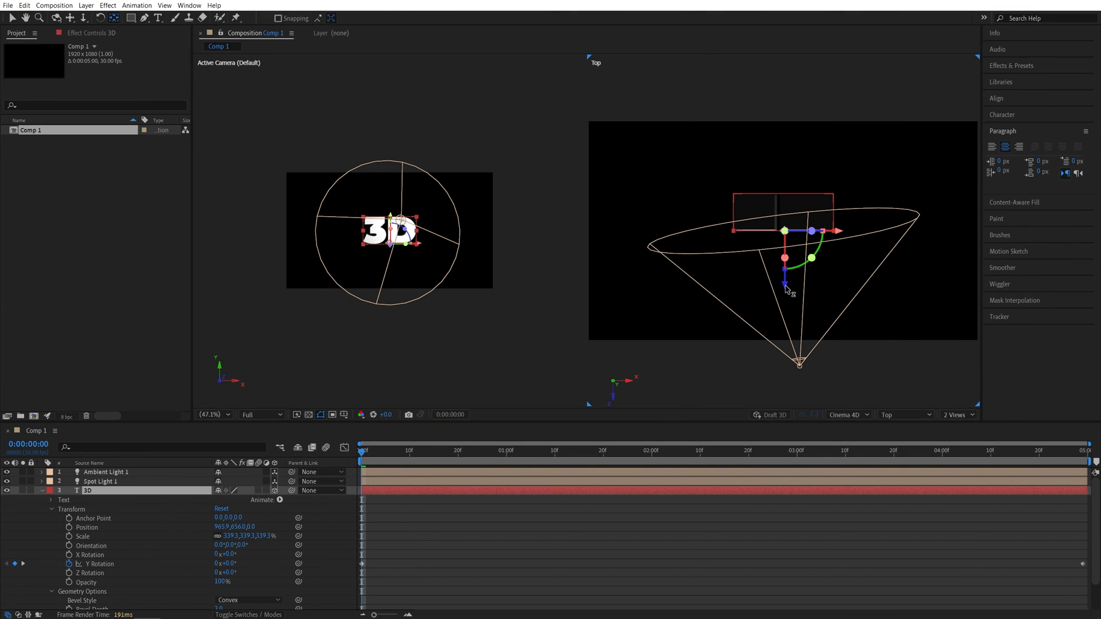
{"action": "left_click_drag", "start_coordinate": [786, 288], "coordinate": [786, 272]}
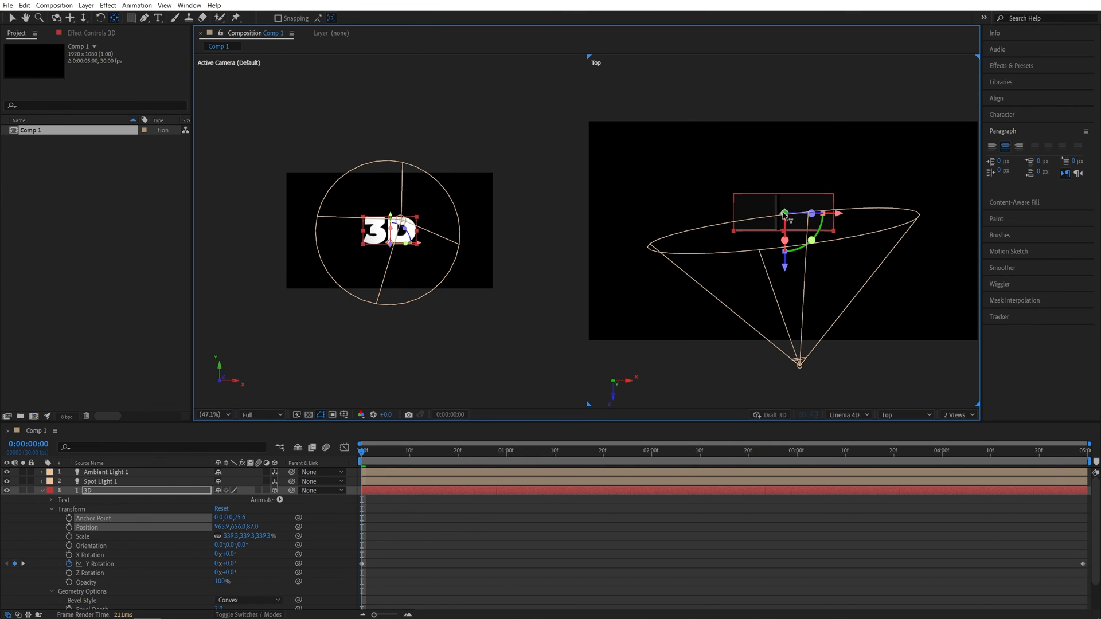
Return to a single view and preview the text's rotation from the start of the composition
{"action": "left_click", "coordinate": [961, 416]}
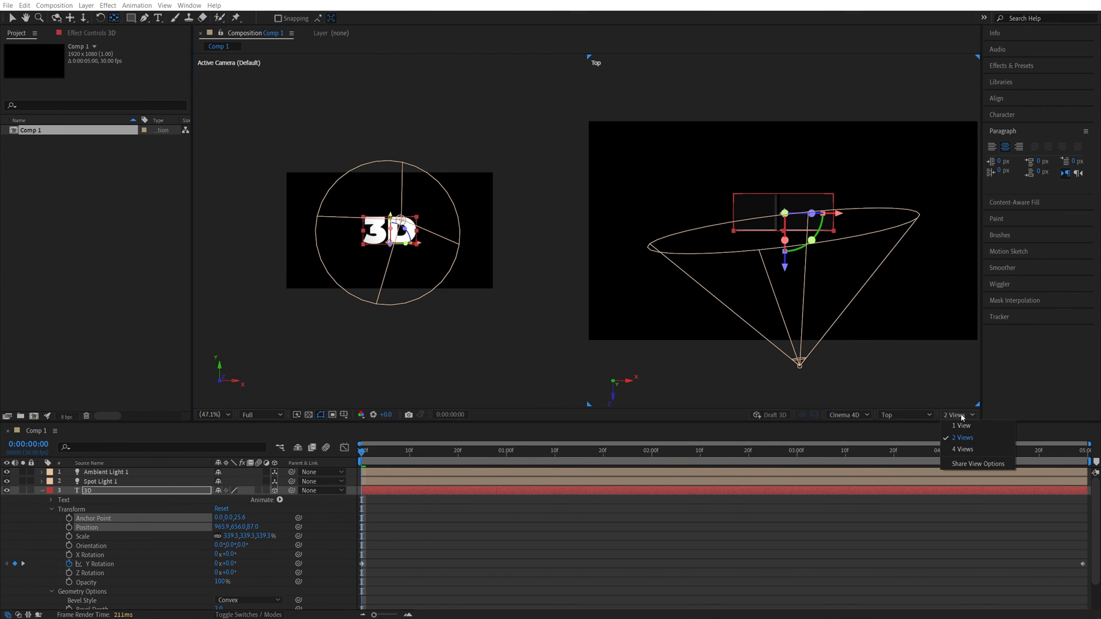
{"action": "left_click", "coordinate": [961, 426]}
{"action": "left_click", "coordinate": [365, 452]}
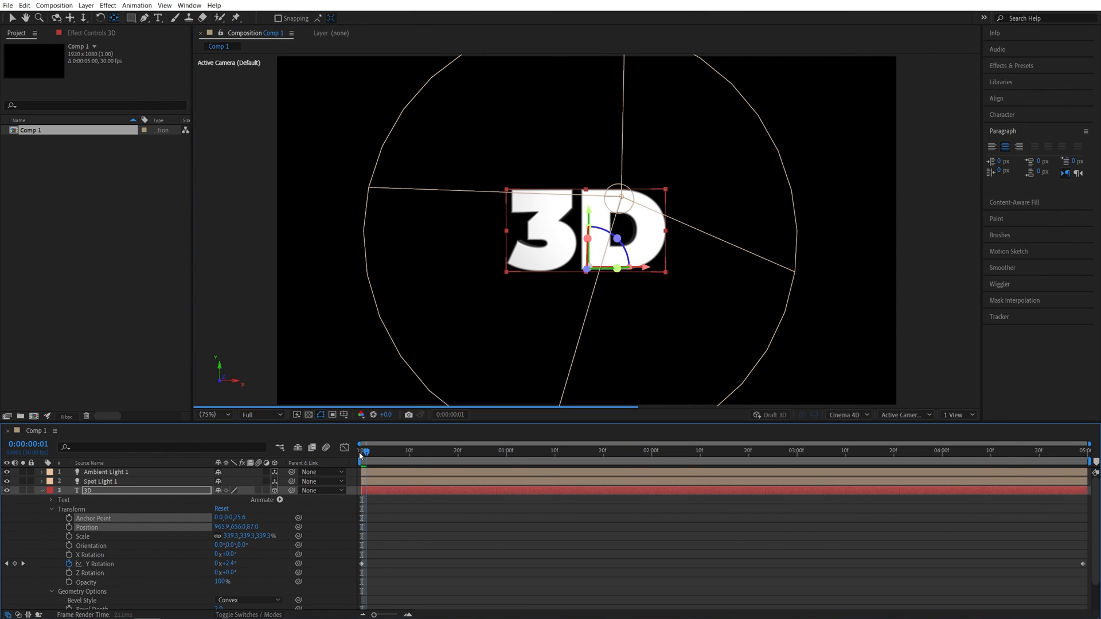
{"action": "left_click", "coordinate": [361, 453]}
{"action": "key", "text": "space"}
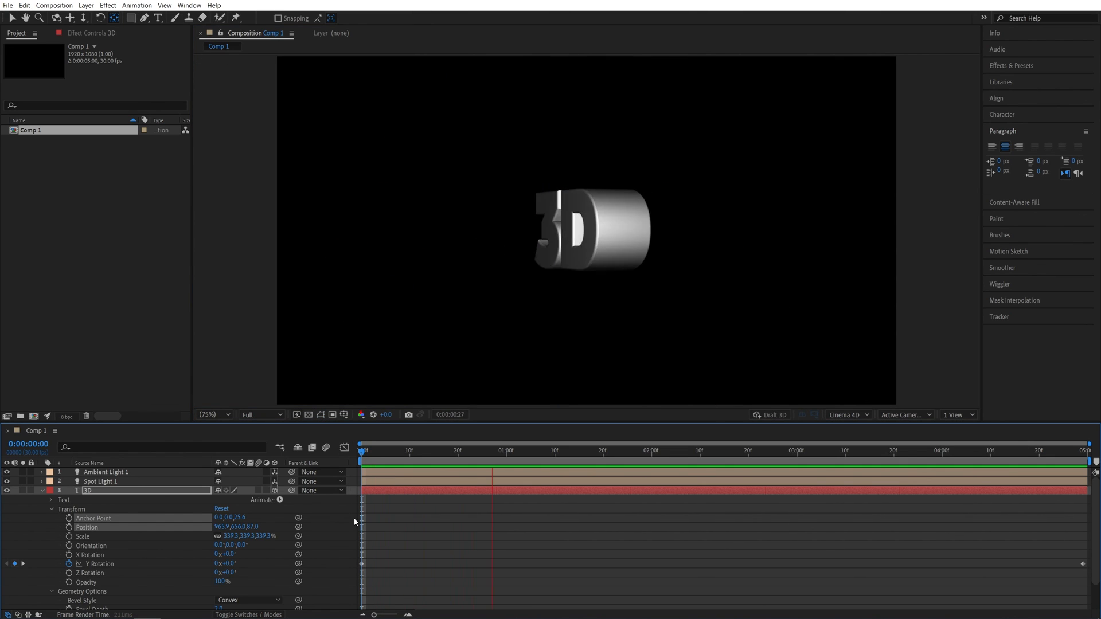